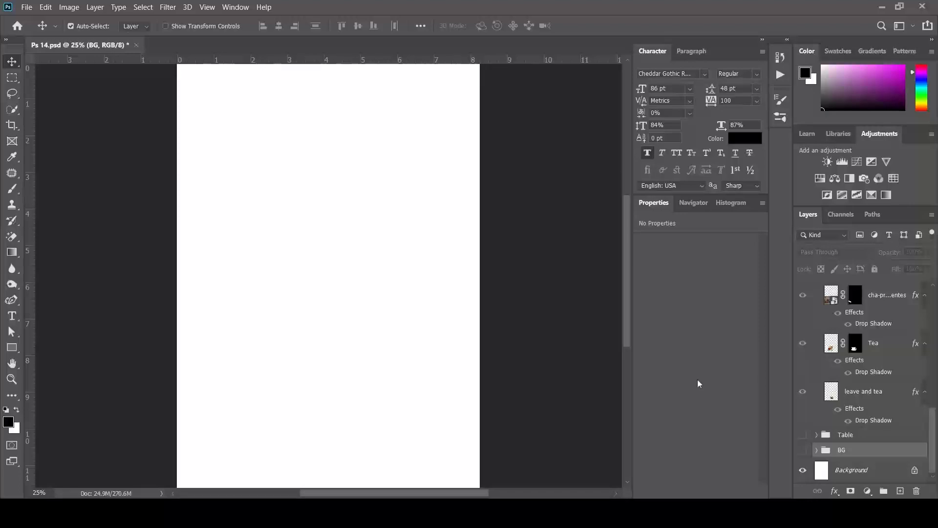
Make the BG group visible so the plantation and mountain landscape fills the upper poster
left_click(804, 450)
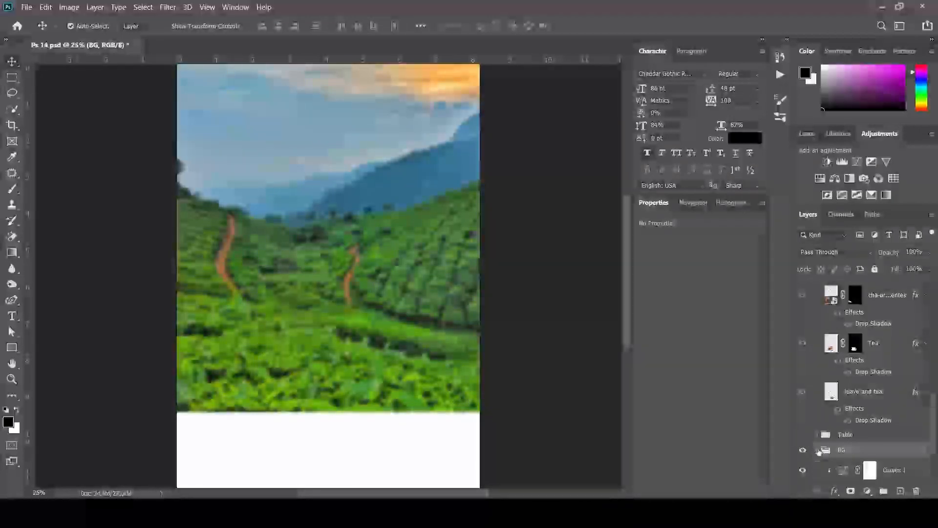
In the BG group, hide Curves 1 and Hue/Saturation 1 and select the Background plantation smart object
left_click(817, 449)
left_click_drag(802, 395, 803, 420)
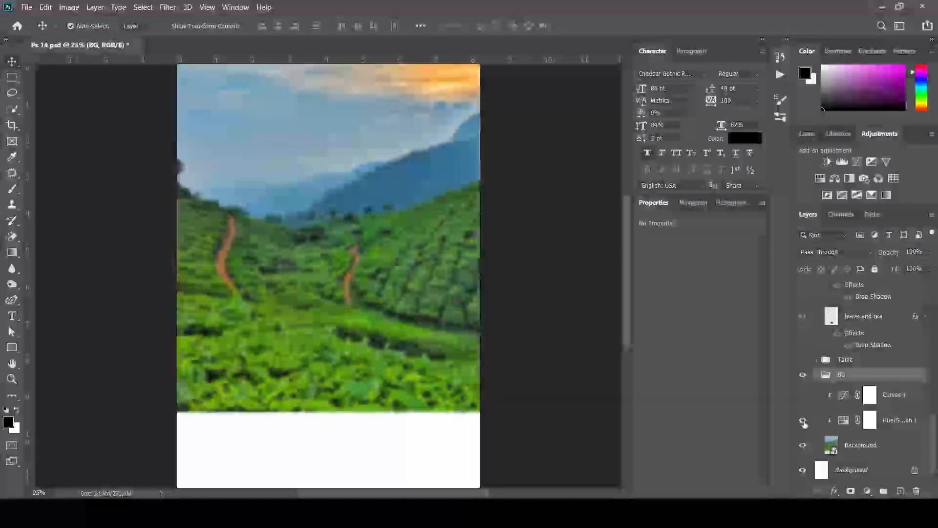
left_click(873, 443)
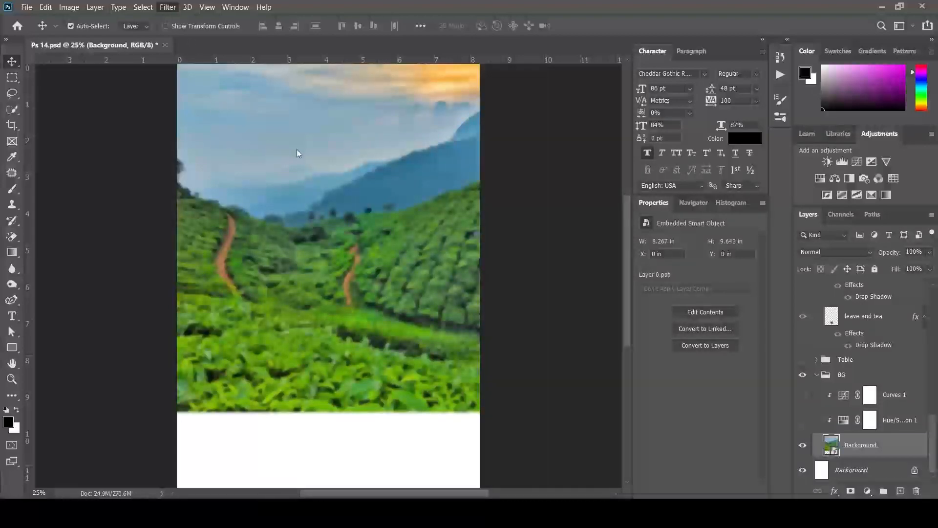
key("space")
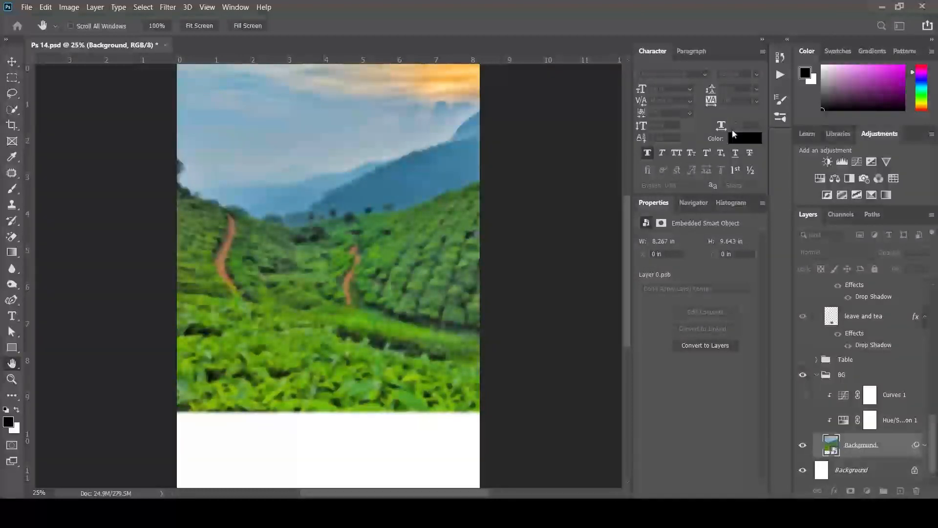
key("v")
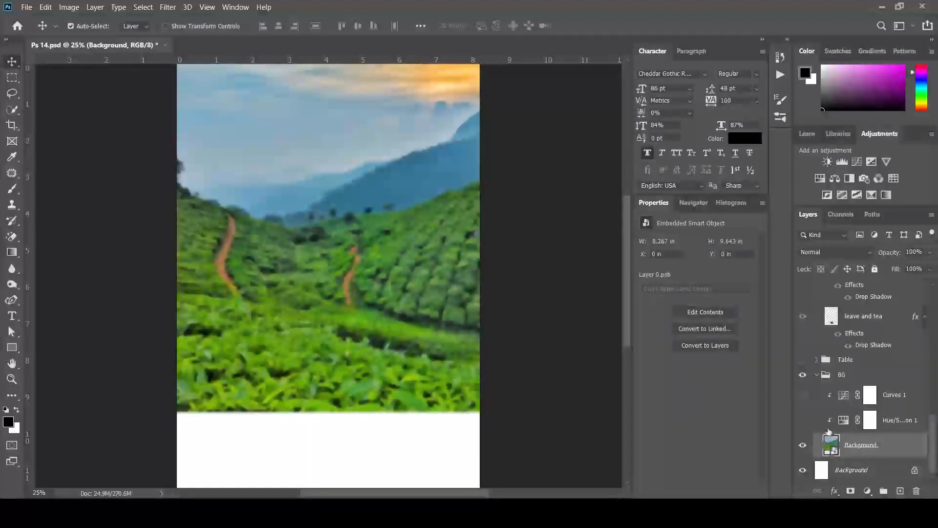
Review the Hue/Saturation 1 and Curves 1 settings, re-enable Curves 1, and collapse the BG group
left_click(850, 423)
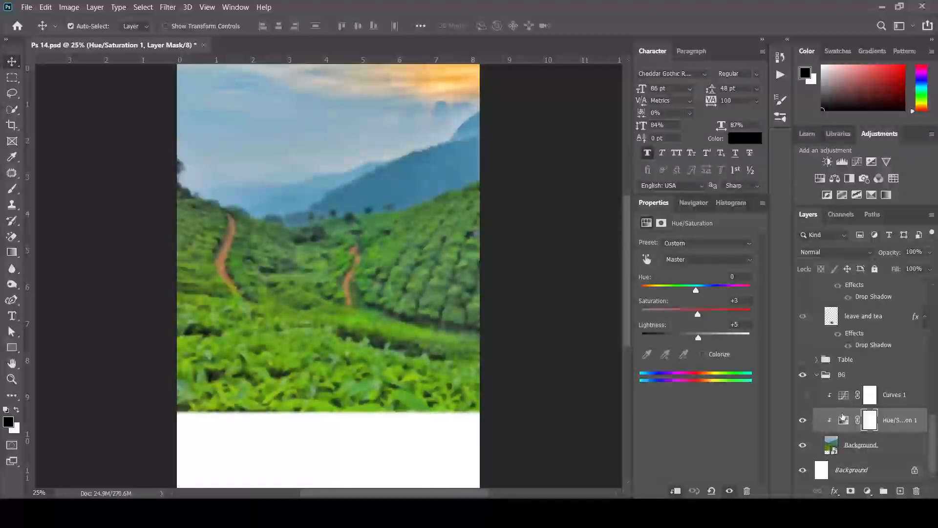
left_click(845, 423)
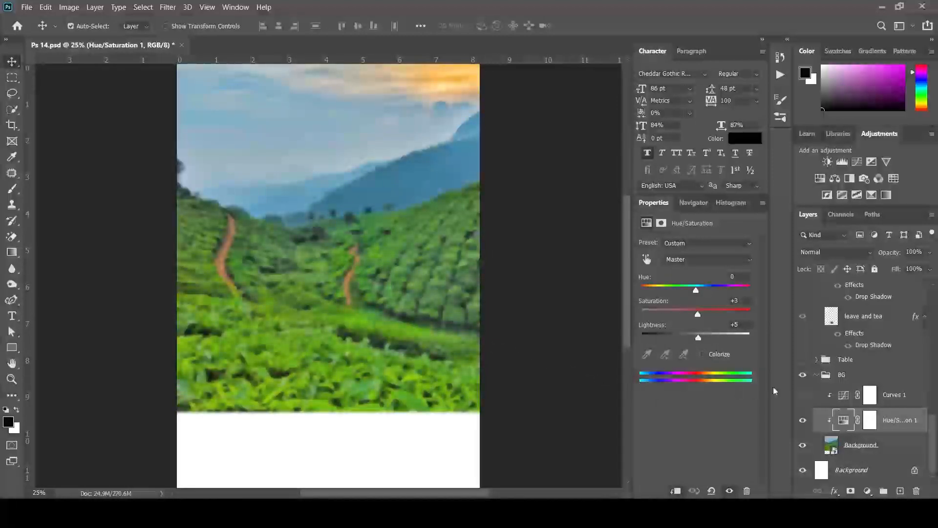
left_click(870, 398)
left_click(803, 397)
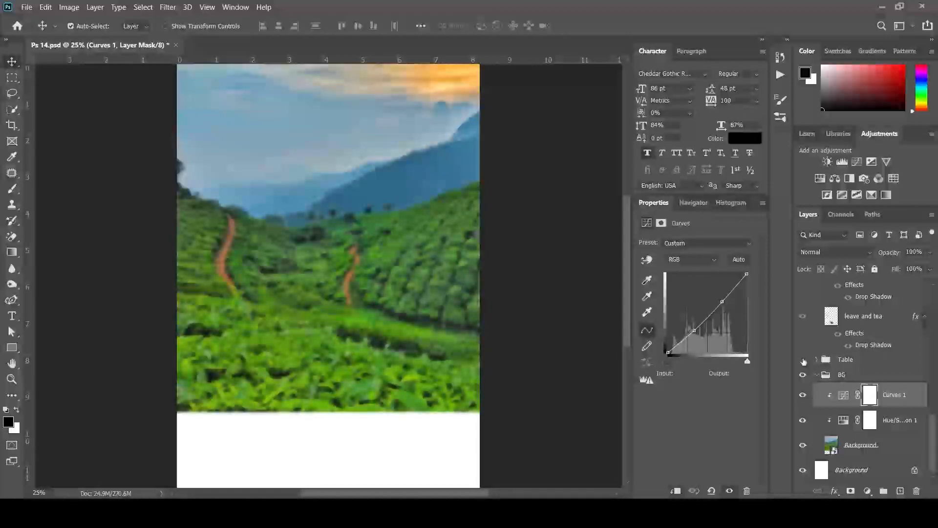
left_click(817, 375)
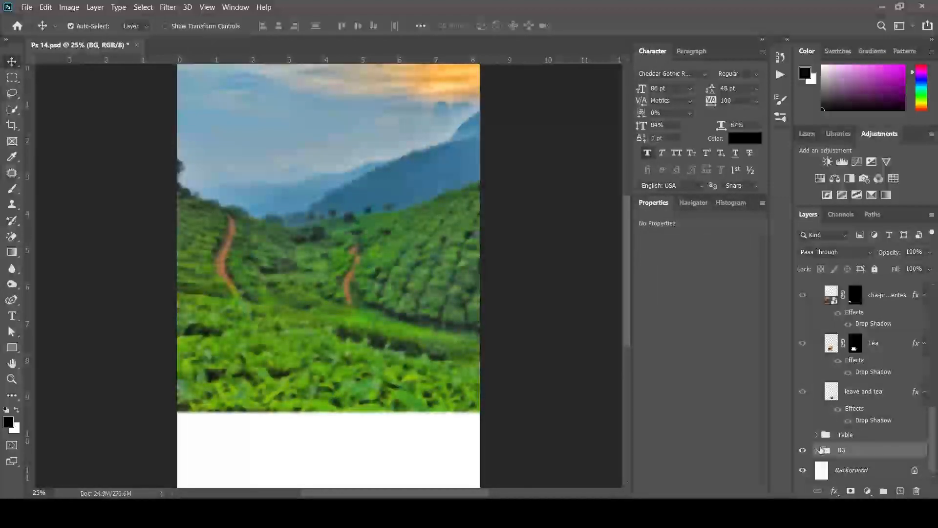
In the Table group, preview the TEa box, Logo and FRESH TEA layers, then hide them again
left_click(817, 434)
scroll(840, 419, "down", 4)
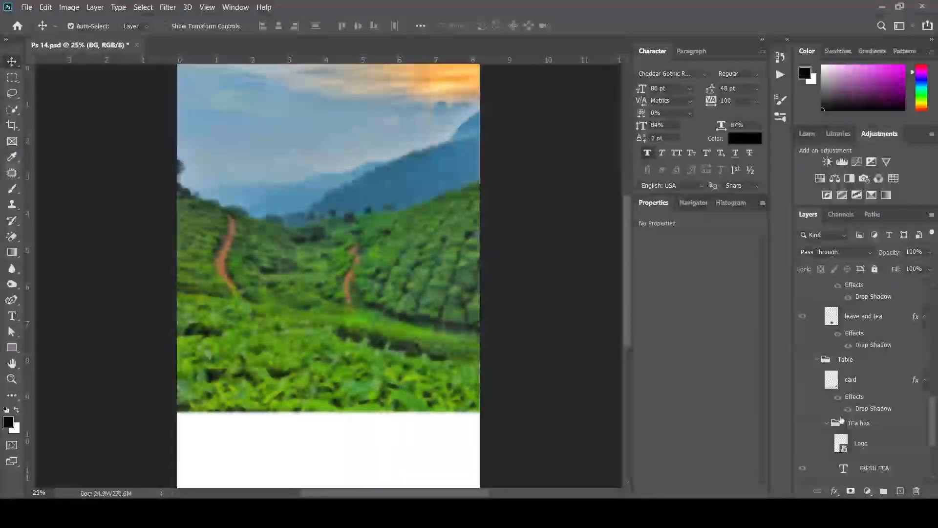
scroll(839, 427, "up", 2)
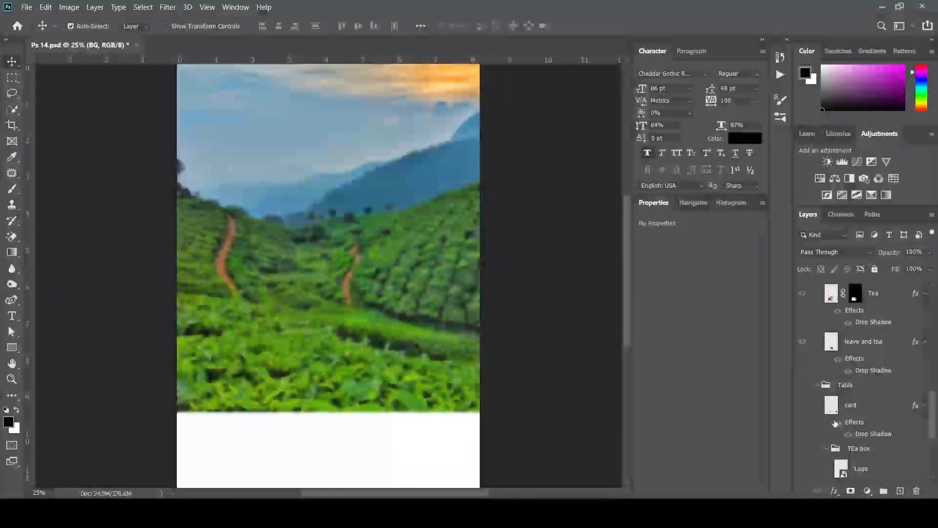
scroll(819, 419, "down", 3)
left_click(802, 394)
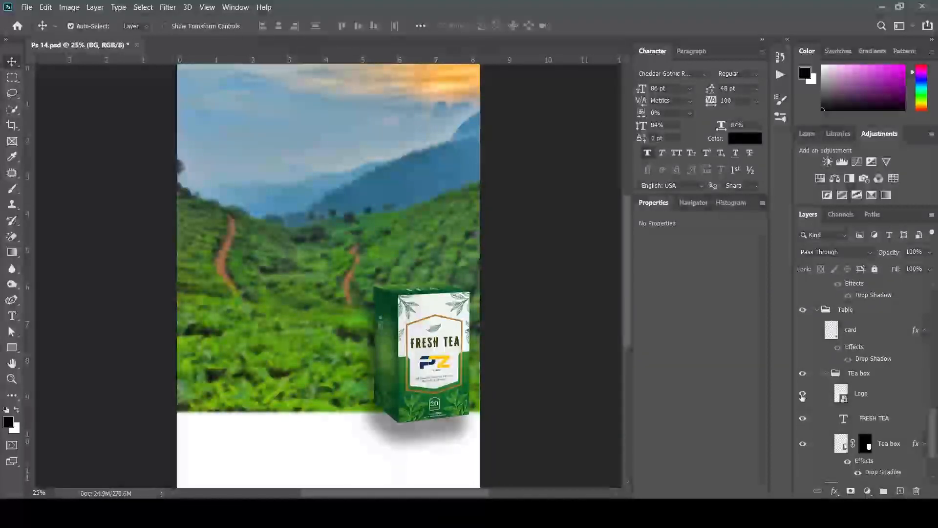
scroll(817, 396, "down", 2)
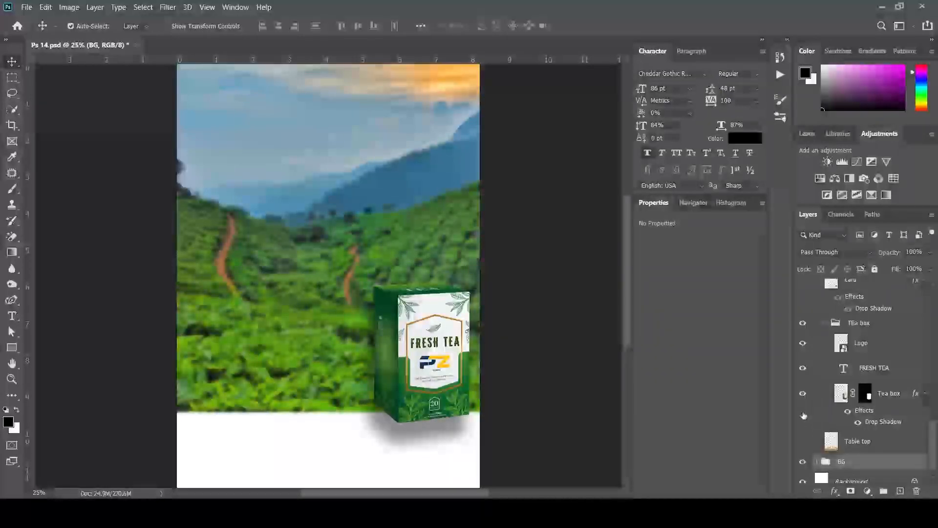
left_click_drag(802, 393, 805, 352)
left_click(802, 322)
left_click(802, 323)
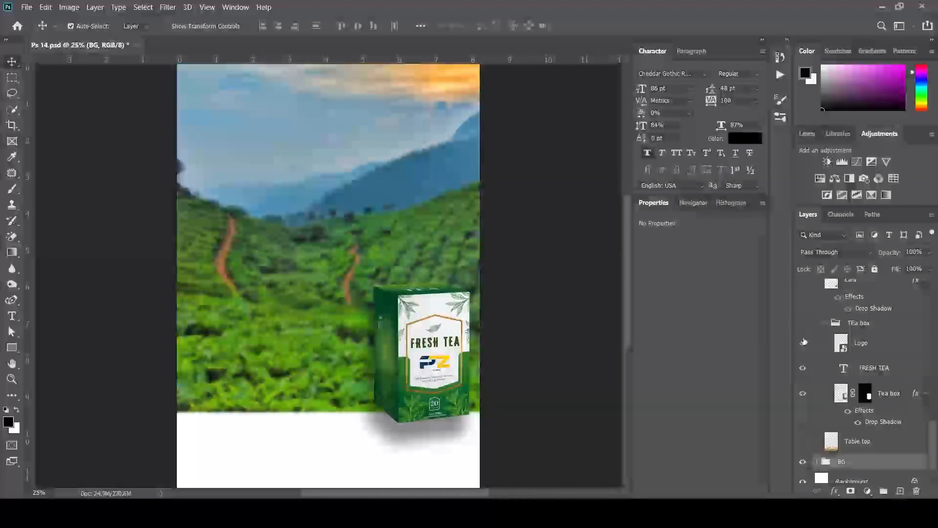
Show the wooden Table top plus the TEa box, Logo, FRESH TEA and Tea box layers
left_click(803, 441)
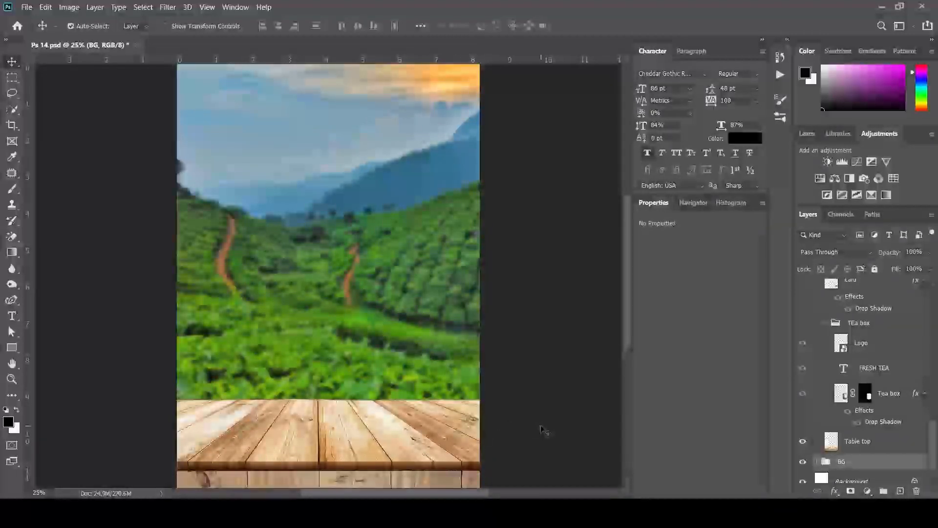
left_click(860, 442)
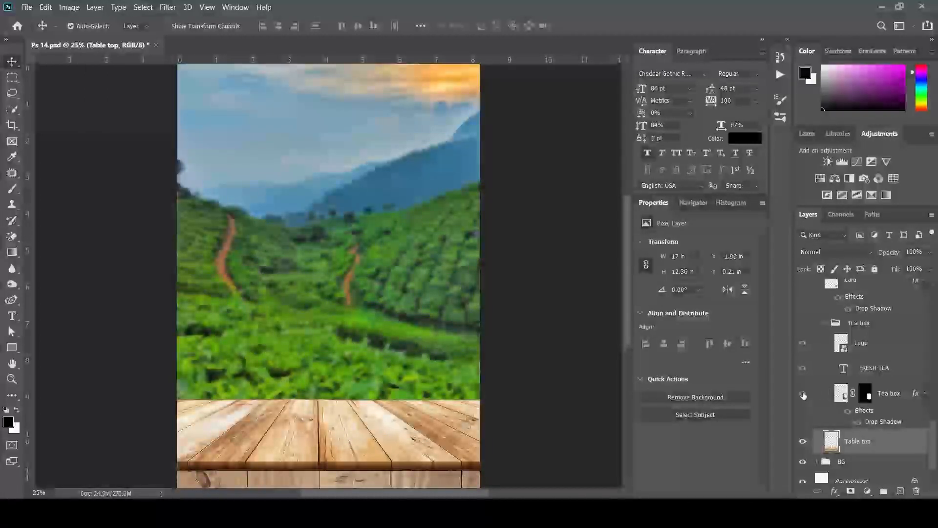
left_click_drag(802, 393, 803, 323)
left_click(855, 325)
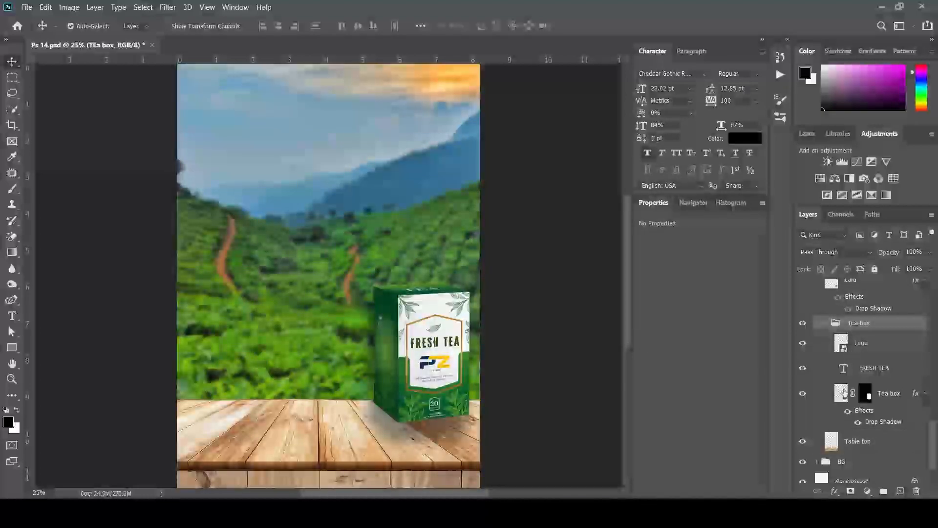
left_click(888, 395)
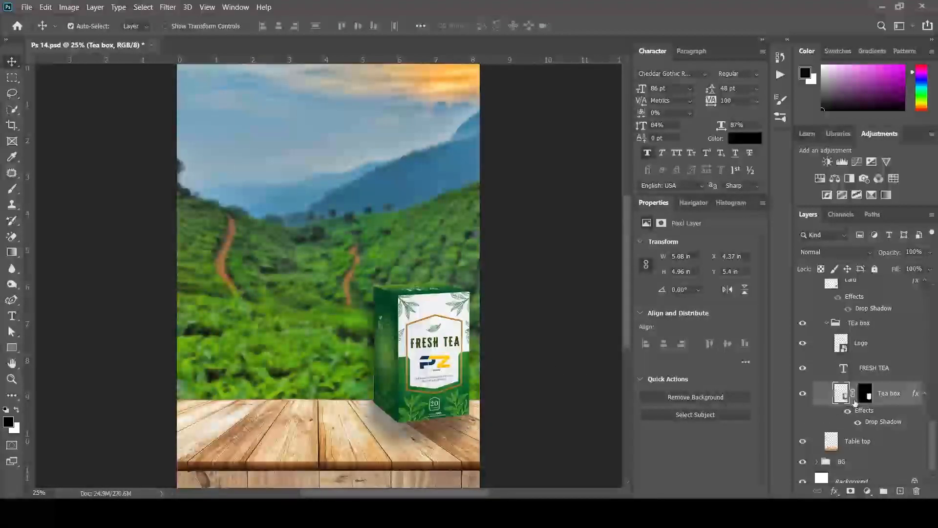
left_click(865, 394)
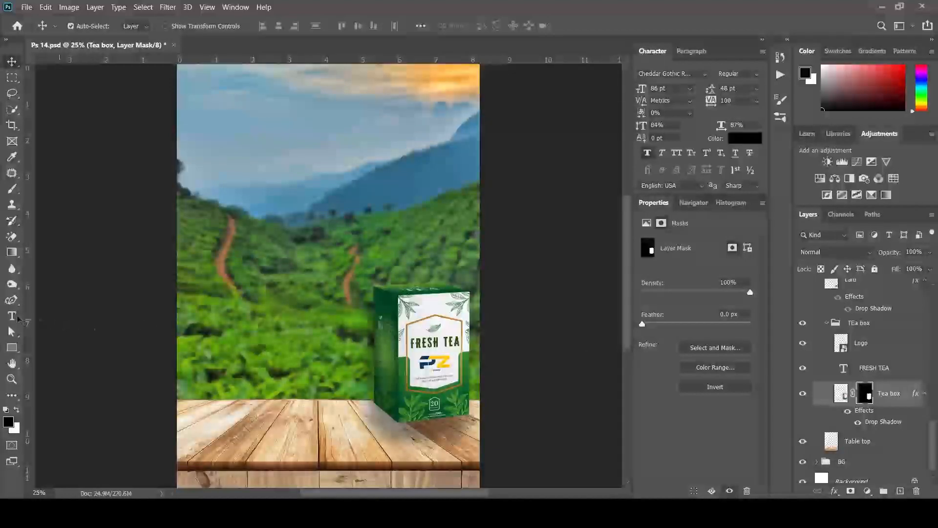
left_click(13, 205)
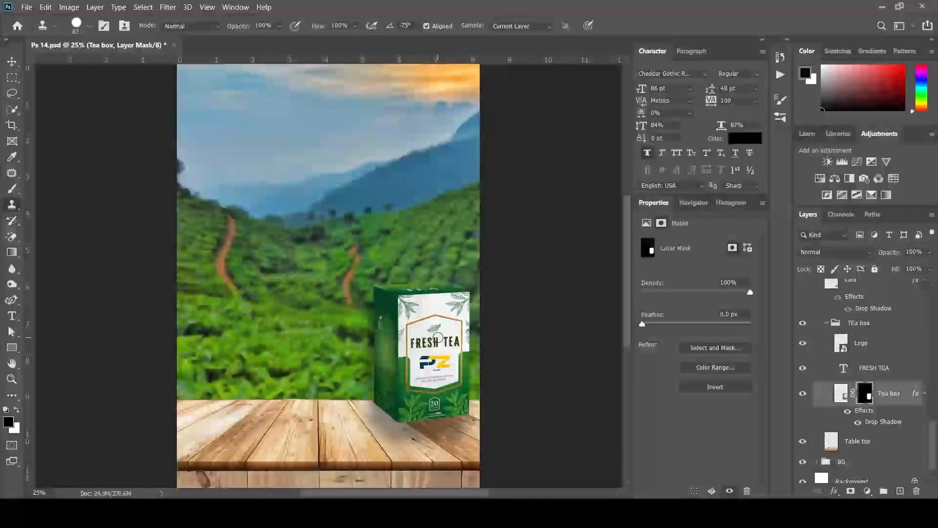
key("alt")
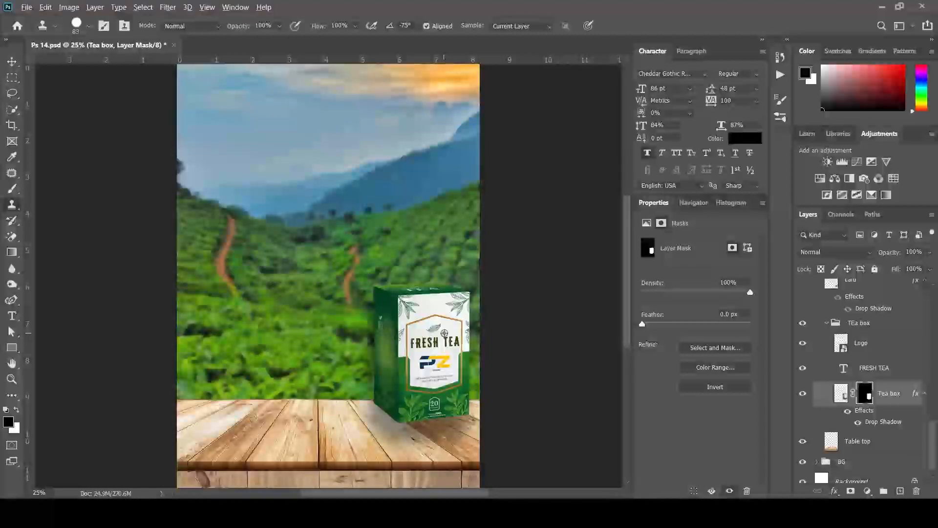
left_click(449, 326, "alt")
left_click_drag(445, 336, 445, 338)
key("ctrl+z")
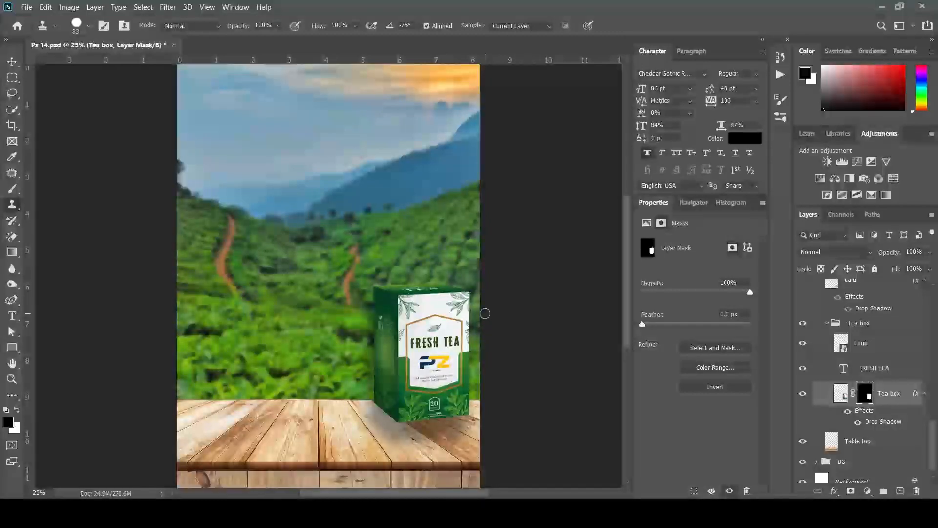
left_click_drag(441, 337, 443, 340)
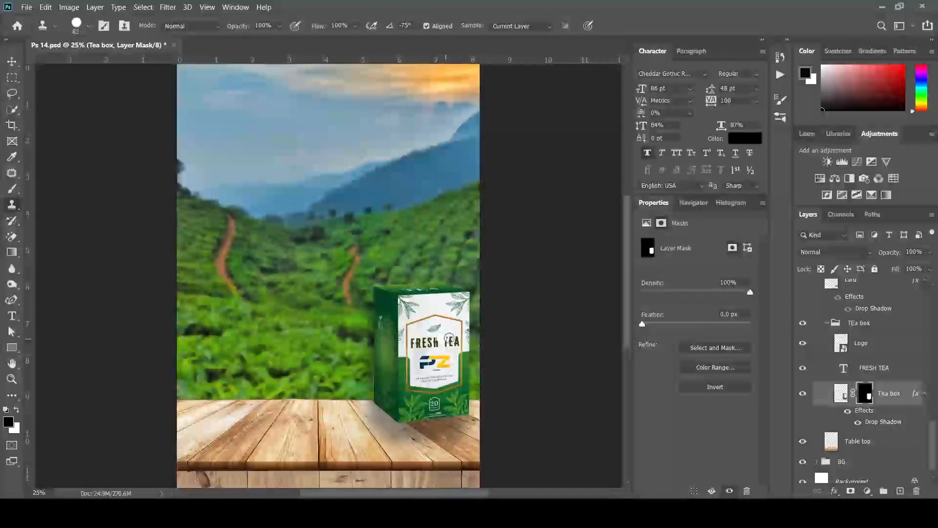
key("ctrl+z")
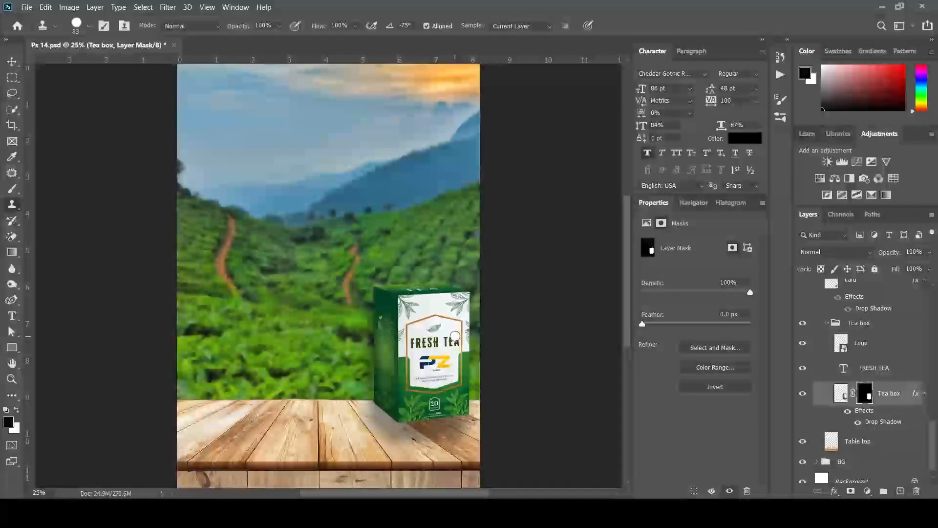
left_click_drag(447, 338, 452, 341)
key("ctrl+z")
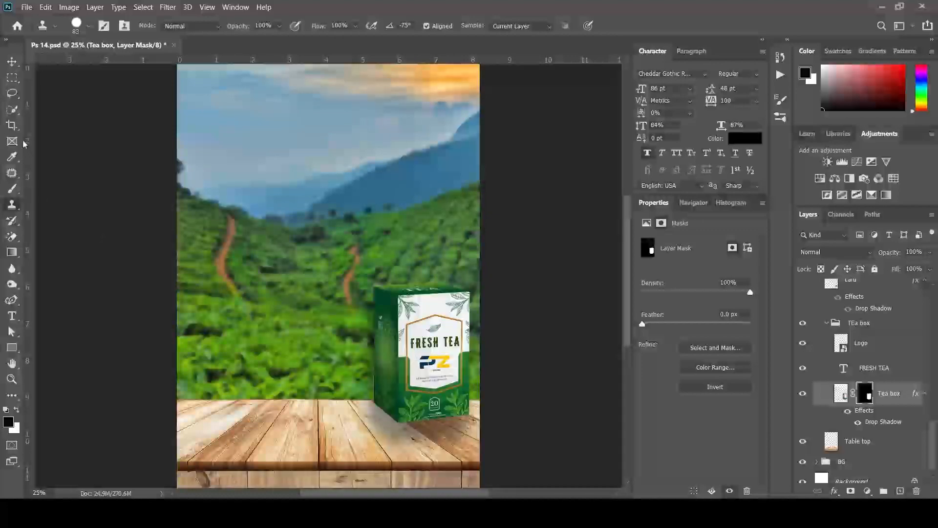
left_click(13, 62)
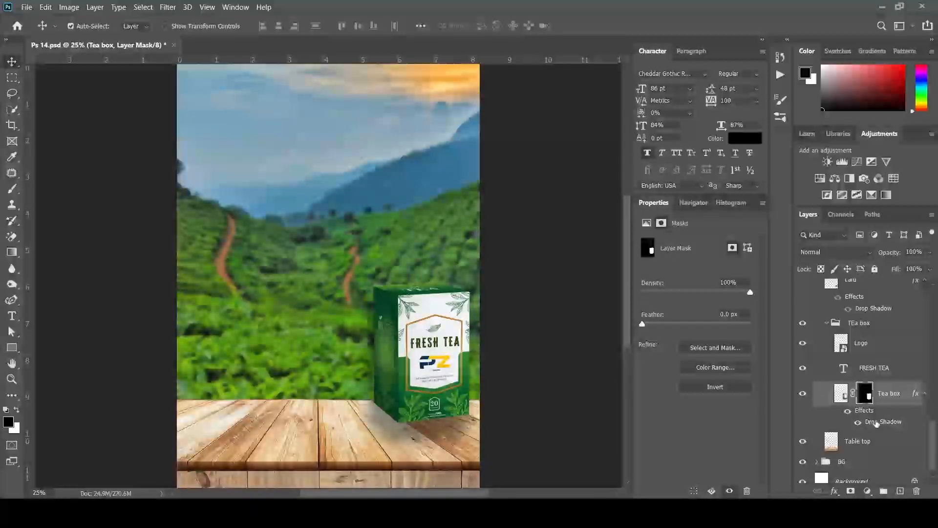
Apply the drop shadow to the Tea box layer
left_click(878, 423)
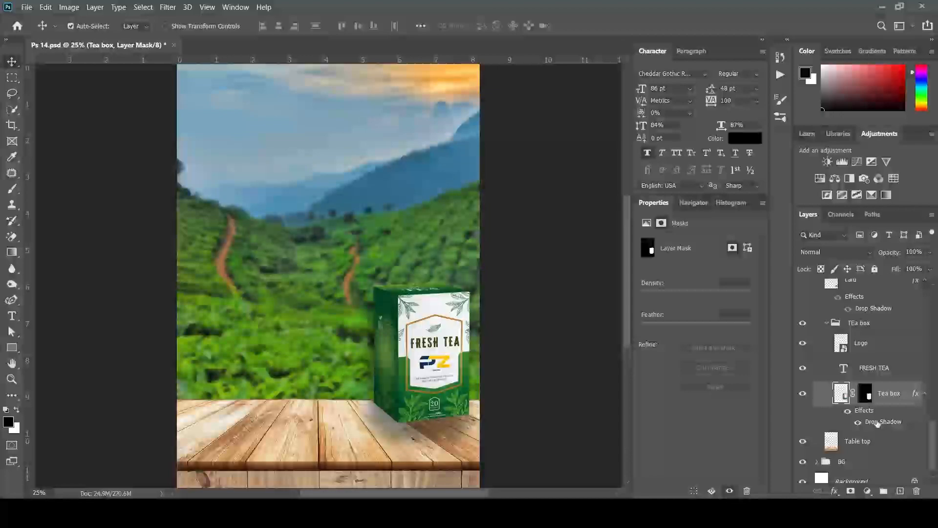
double_click(878, 423)
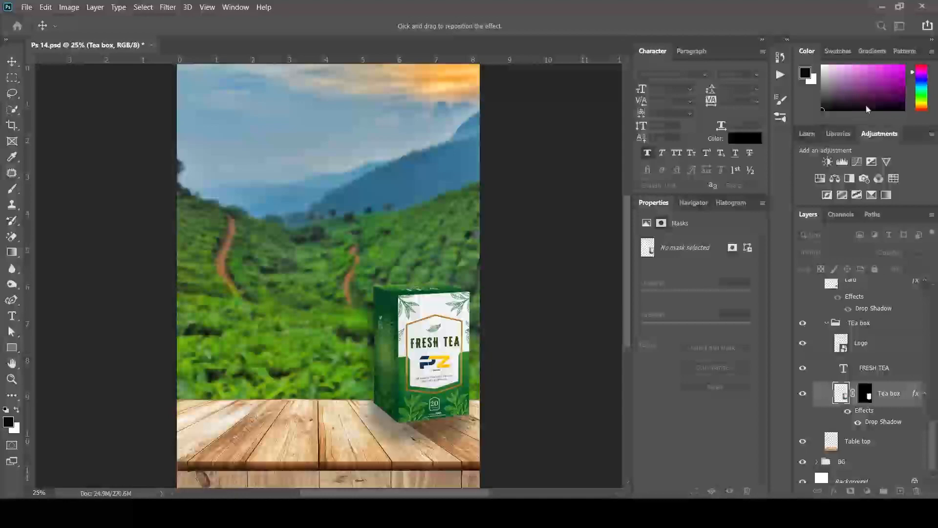
key("Return")
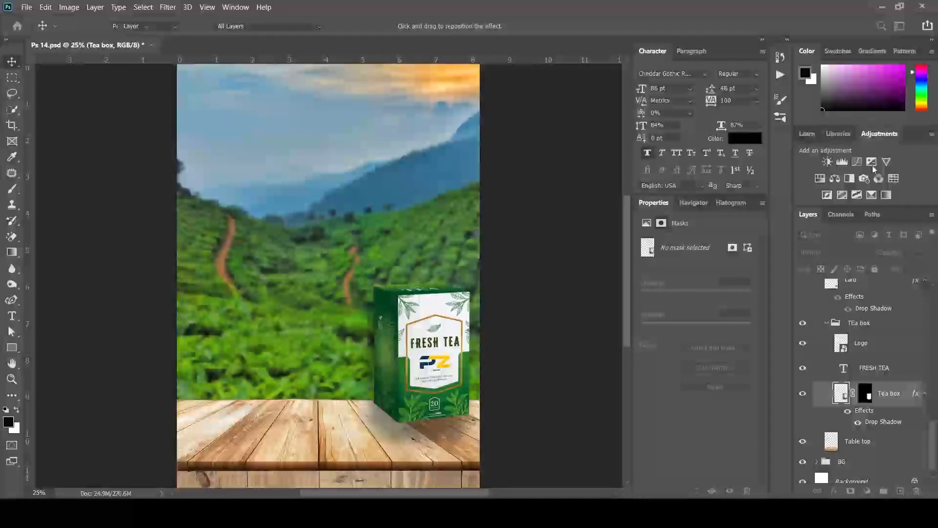
Check the FRESH TEA title and Logo layers, then collapse the TEa box group
left_click(869, 371)
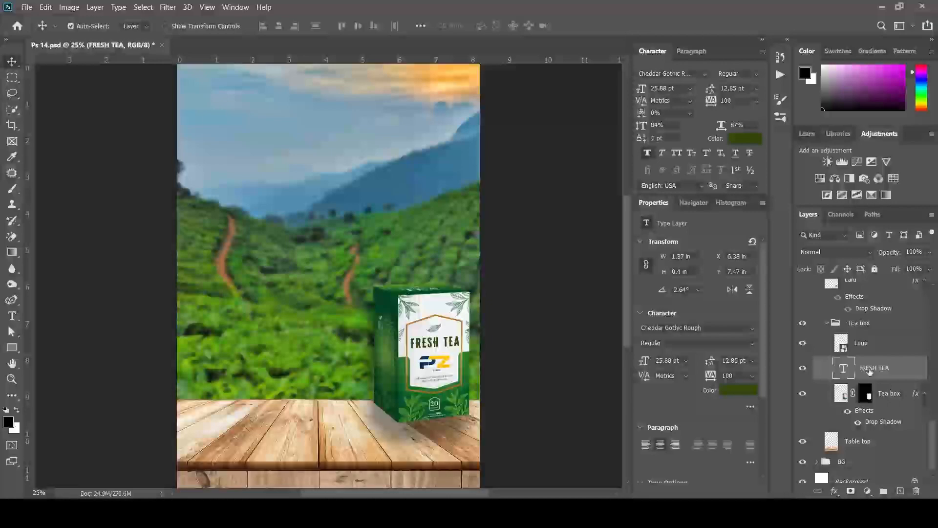
left_click(803, 370)
left_click(804, 370)
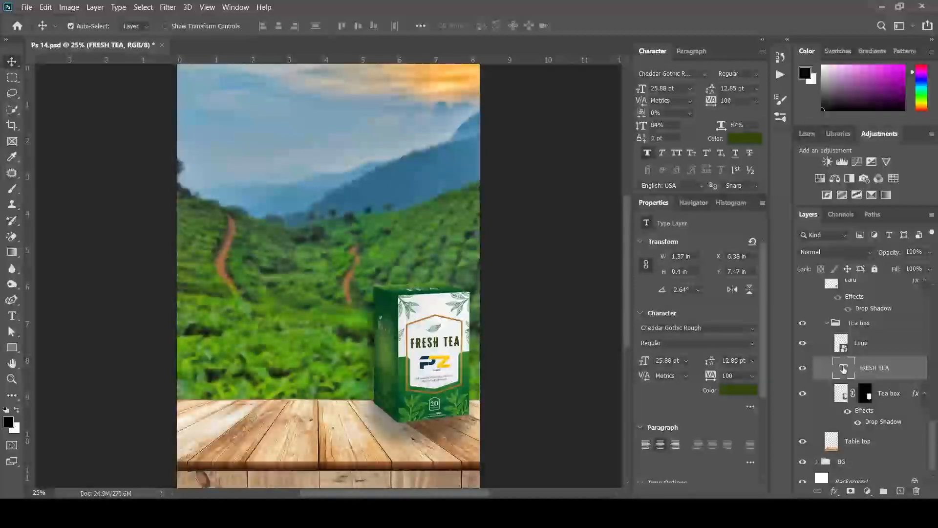
left_click(861, 344)
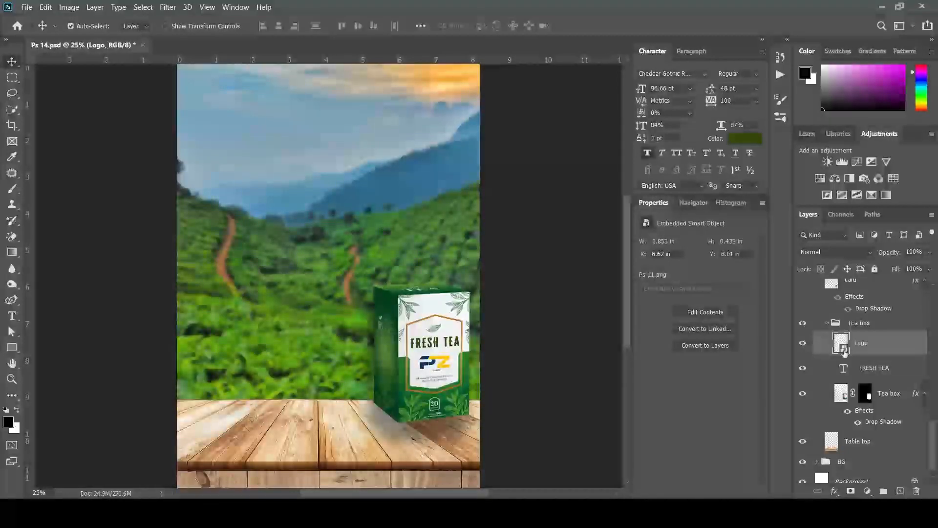
left_click(825, 324)
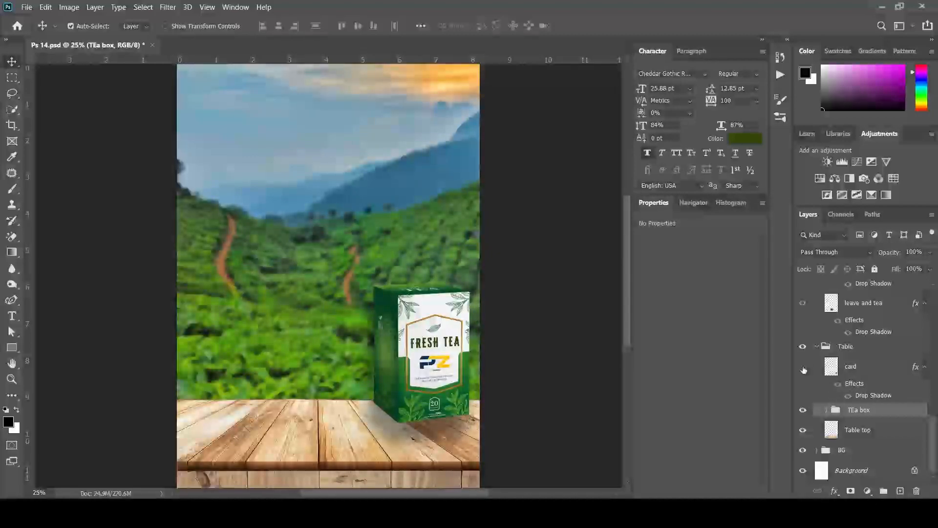
Show the Tea group's teacup on its own, with cinnamon and leaves hidden, and review its drop shadow
scroll(822, 370, "up", 3)
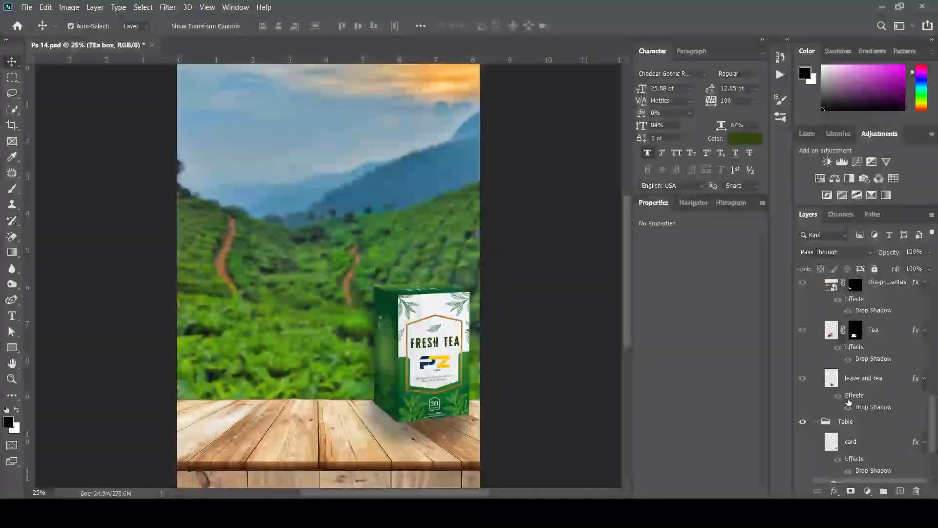
scroll(849, 402, "up", 1)
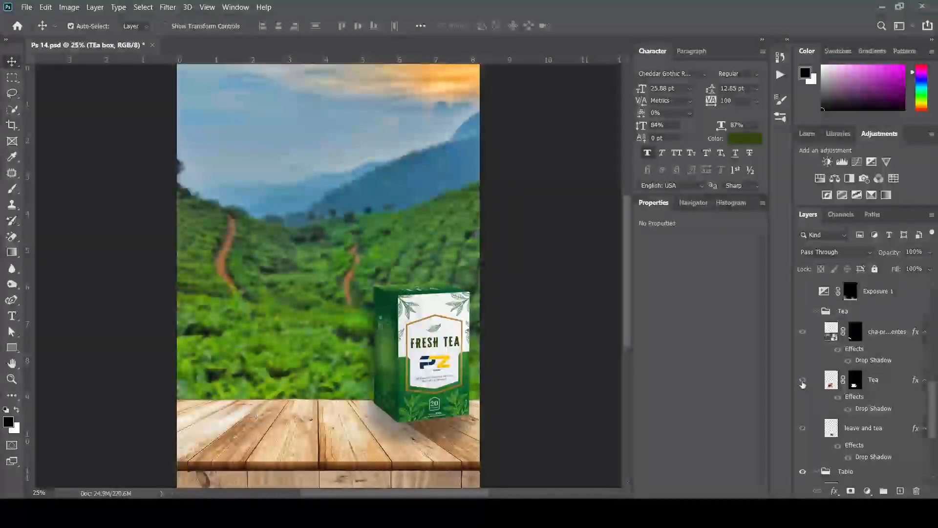
left_click(802, 310)
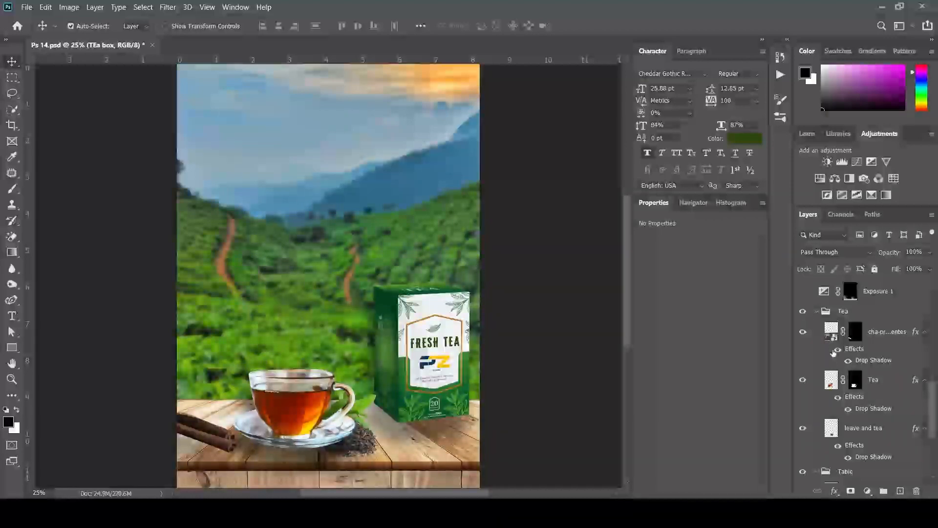
left_click(802, 332)
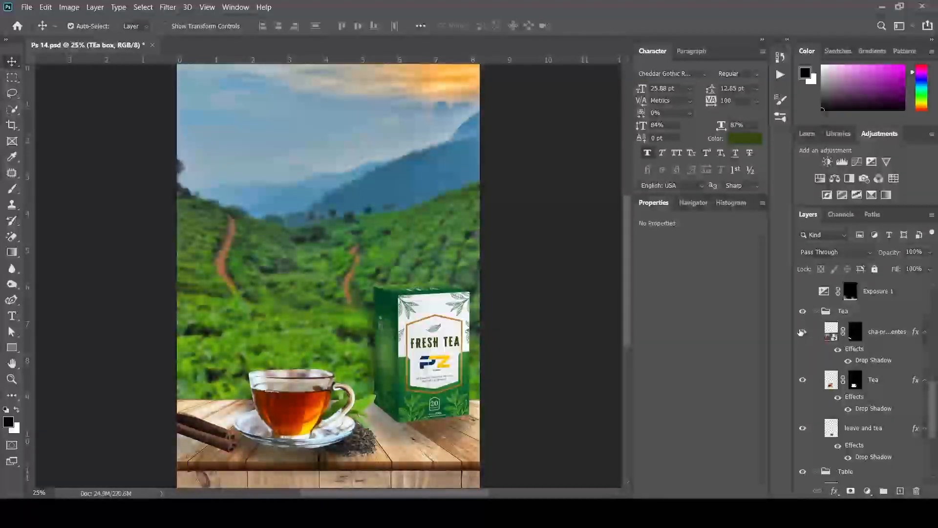
left_click(802, 428)
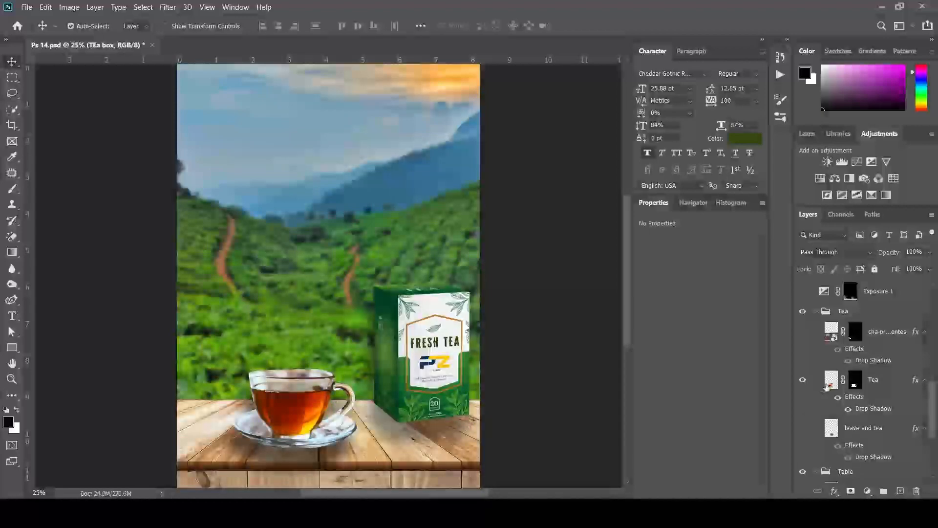
left_click(872, 382)
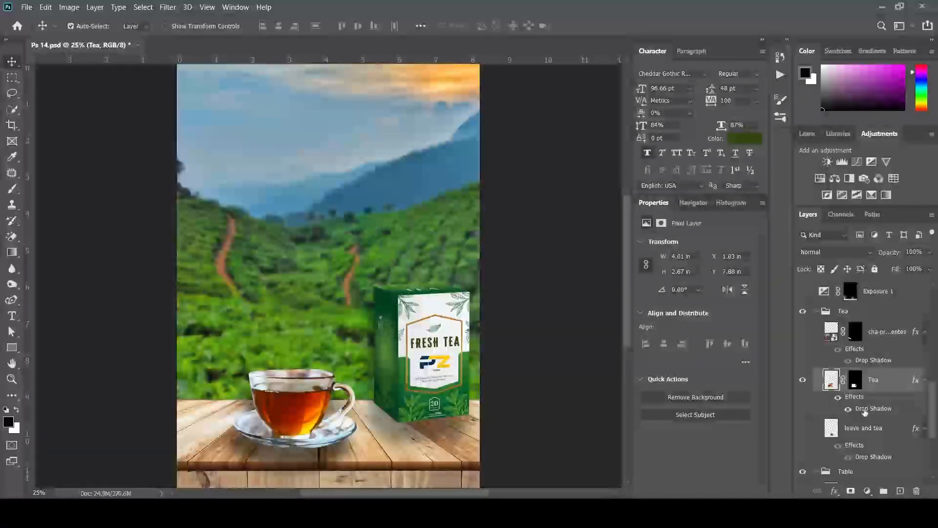
double_click(865, 411)
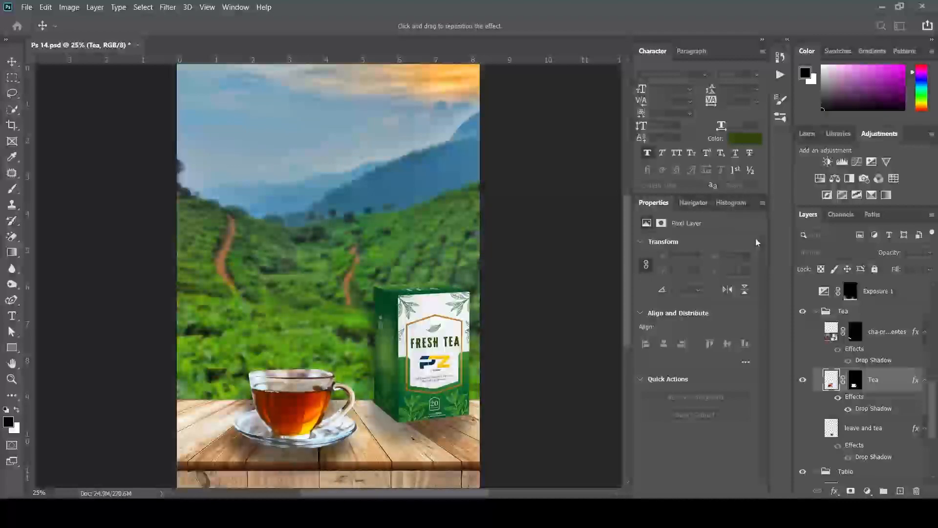
left_click(871, 100)
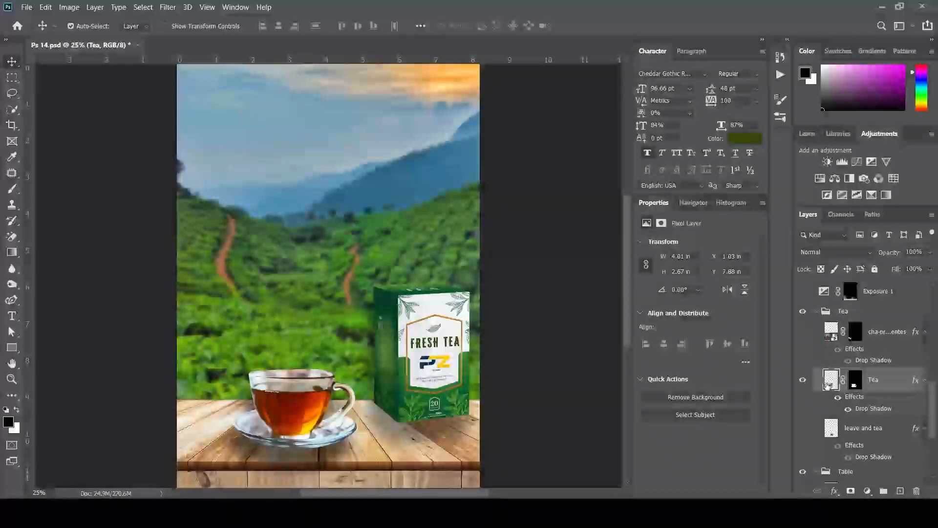
Show the loose tea leaves and move the 'leave and tea' layer in front of the teacup
left_click(802, 428)
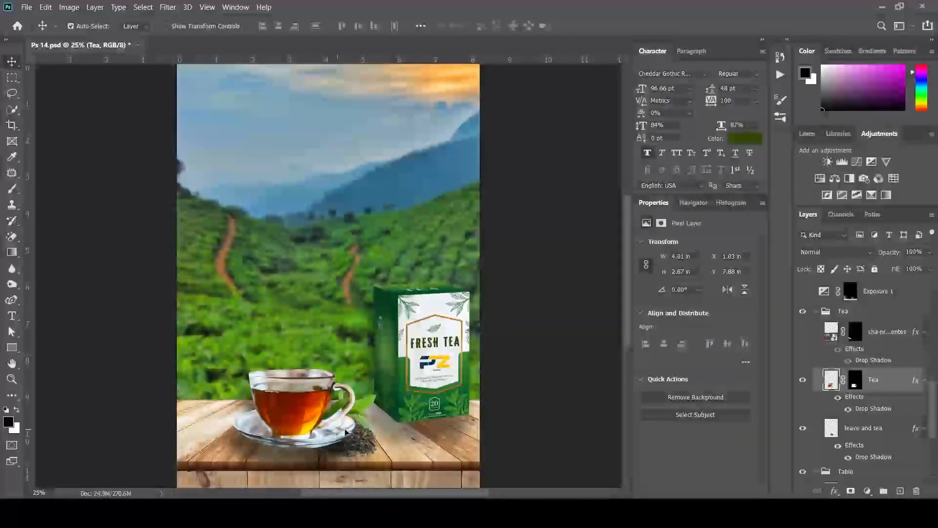
left_click(870, 430)
left_click_drag(871, 432, 872, 457)
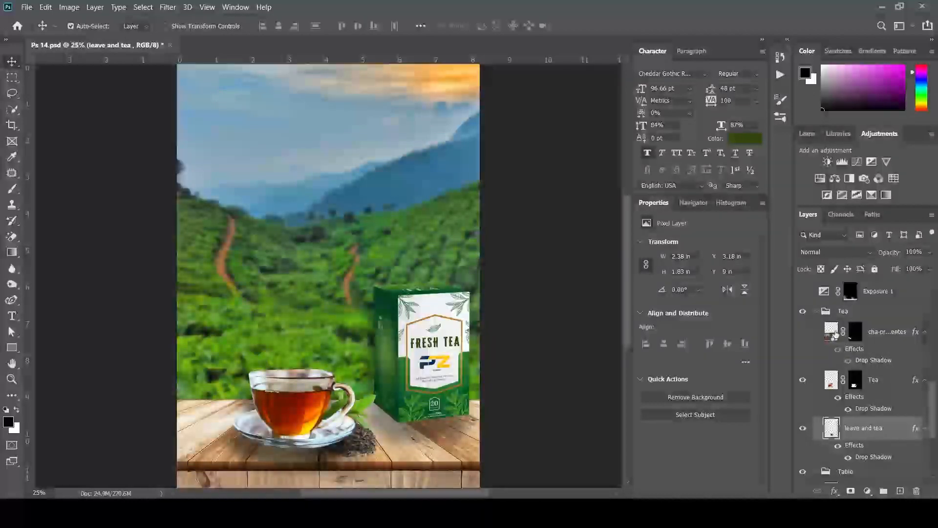
Show the cinnamon sticks, review their drop shadow, and collapse the Tea group
left_click(803, 333)
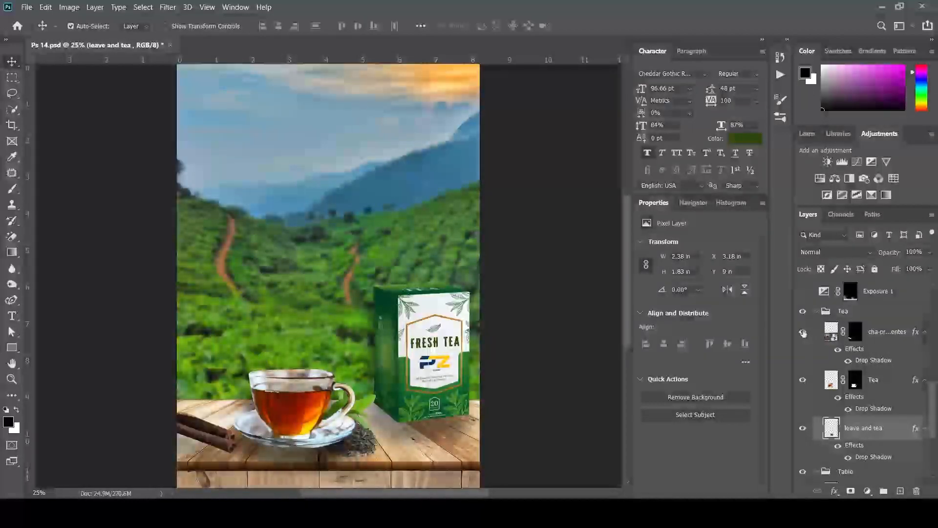
left_click(884, 336)
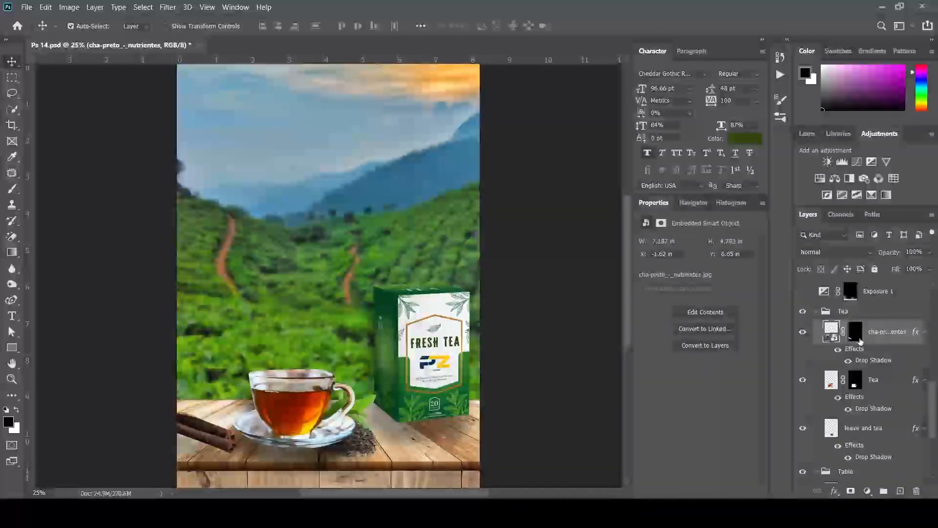
double_click(865, 364)
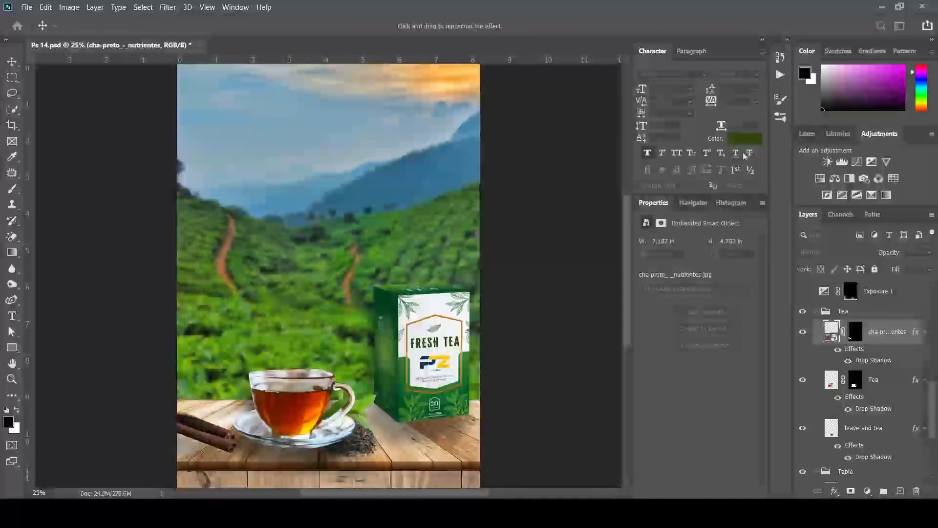
key("Return")
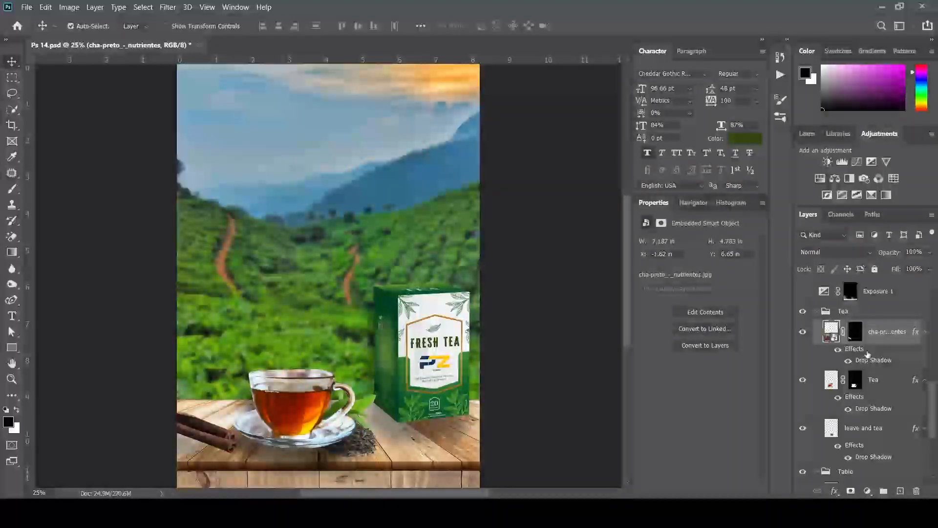
left_click(823, 313)
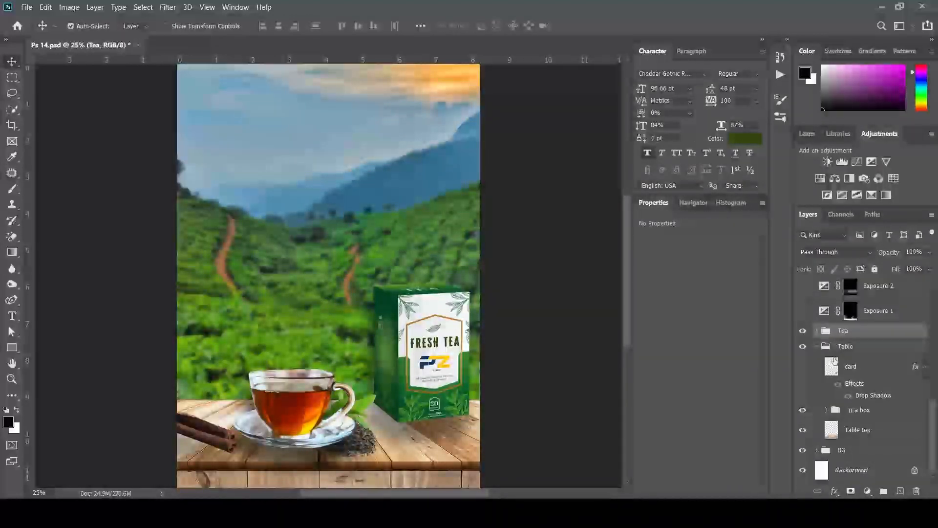
left_click(816, 312)
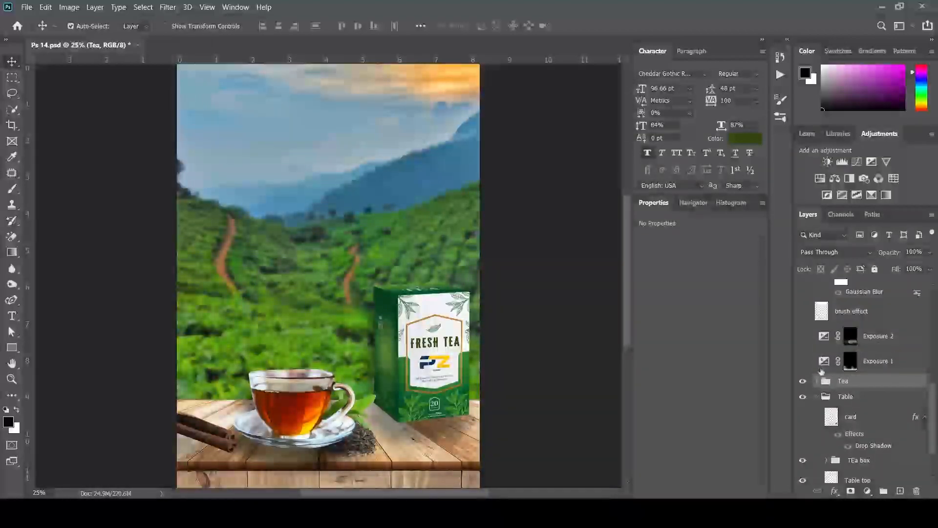
Turn on Exposure 1 at -3.56 exposure and 0.64 gamma, and view its settings
left_click(802, 362)
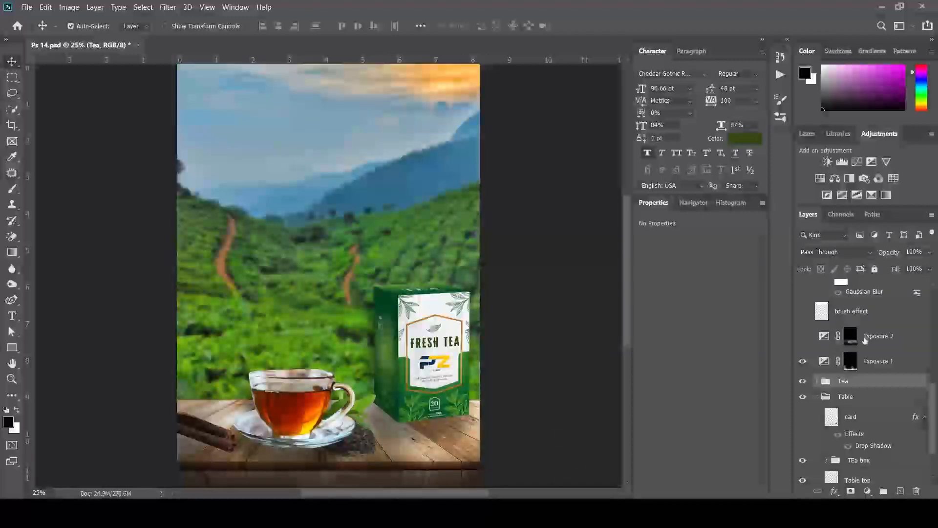
left_click(824, 364)
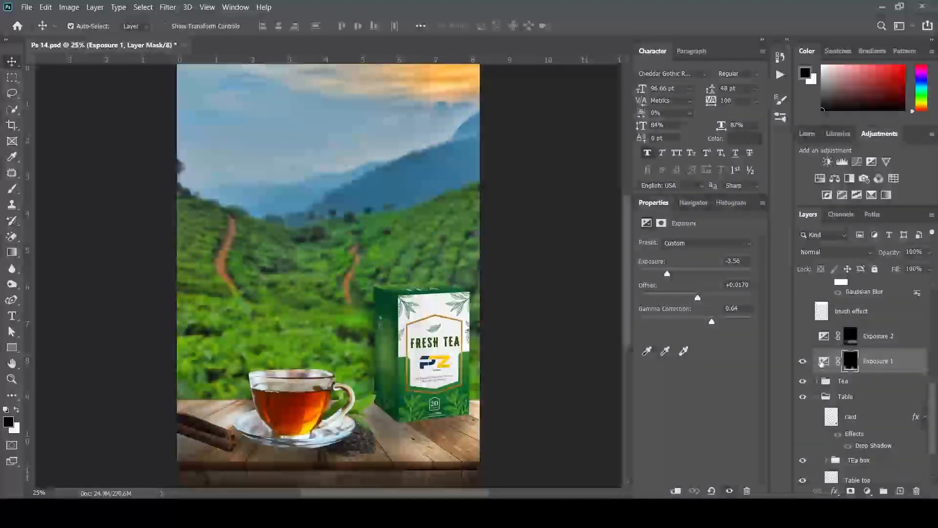
Target Exposure 1's mask with the Brush, then enable Exposure 2 at +2.29 exposure and 1.03 gamma
left_click(851, 361)
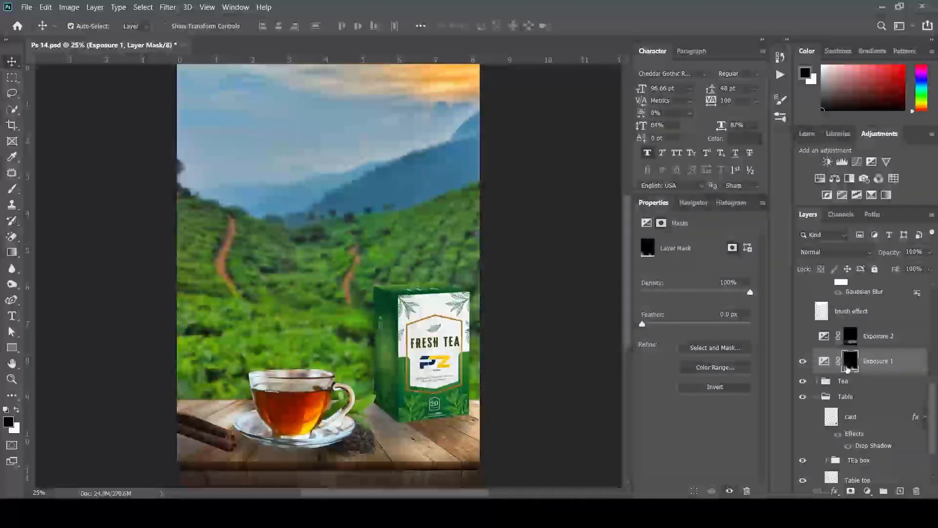
key("b")
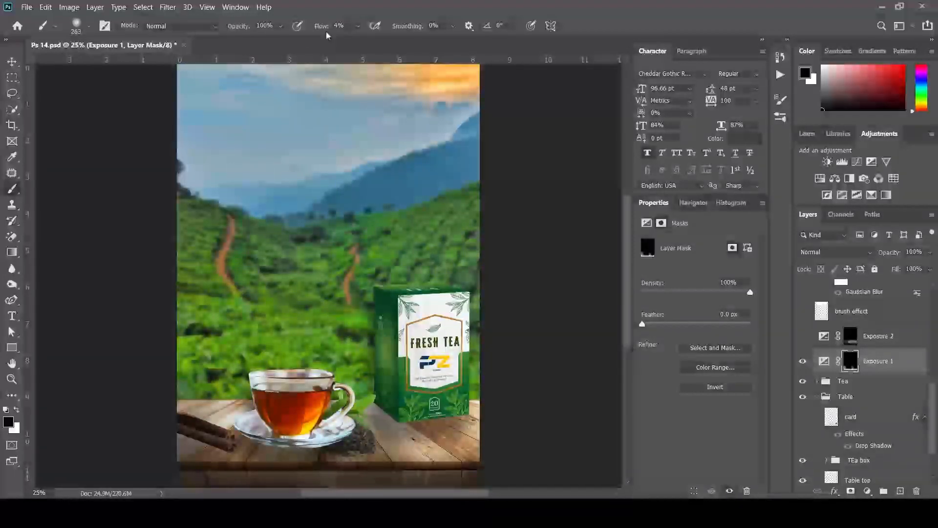
left_click(867, 337)
left_click(803, 337)
left_click(804, 336)
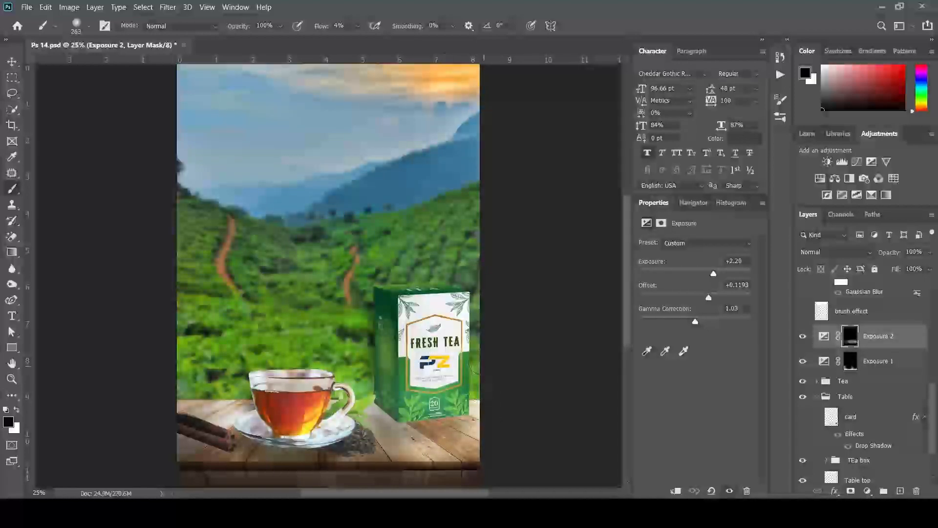
left_click(824, 337)
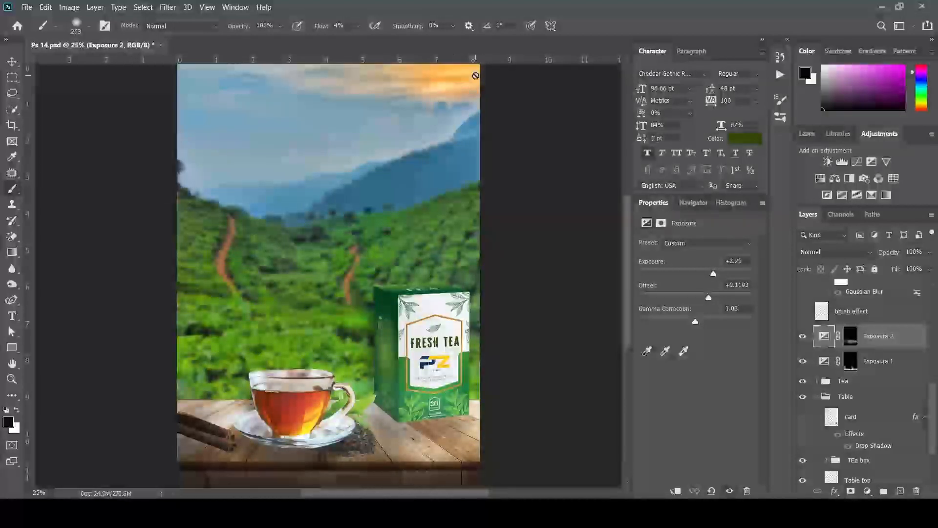
Show and select the smoke layer's white steam rising above the teacup
scroll(874, 359, "up", 2)
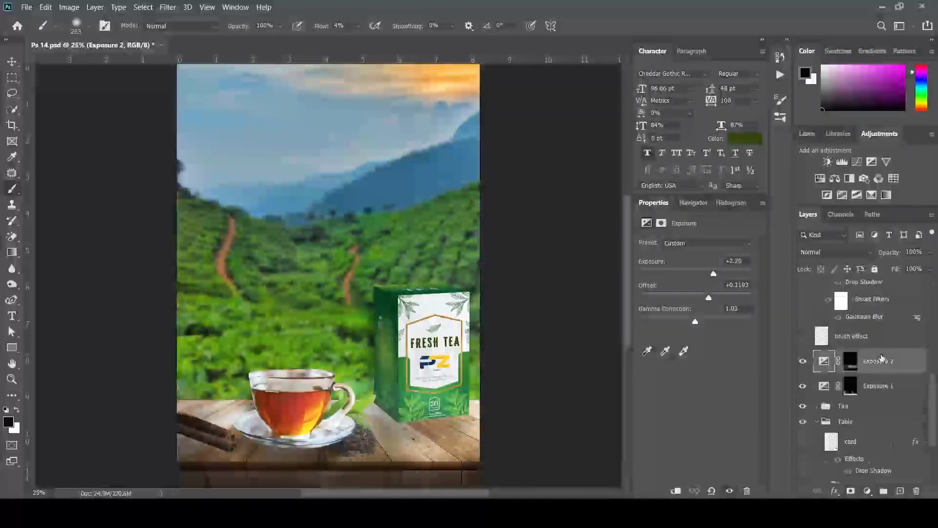
scroll(853, 369, "up", 1)
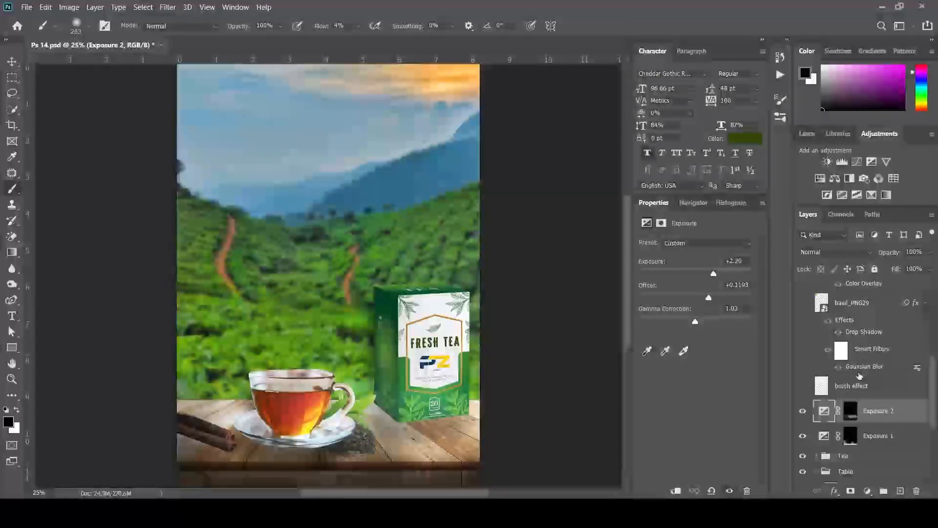
scroll(852, 346, "up", 1)
scroll(852, 347, "up", 5)
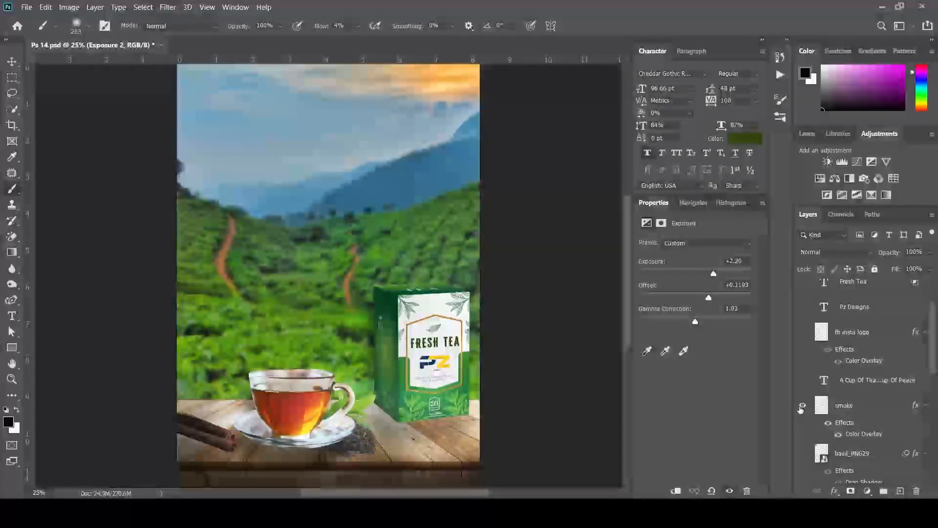
left_click(802, 405)
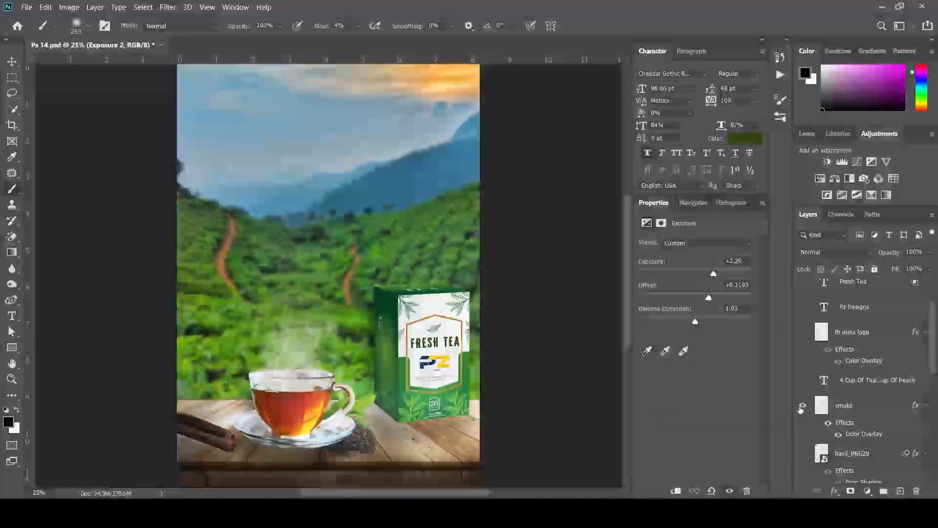
left_click(853, 406)
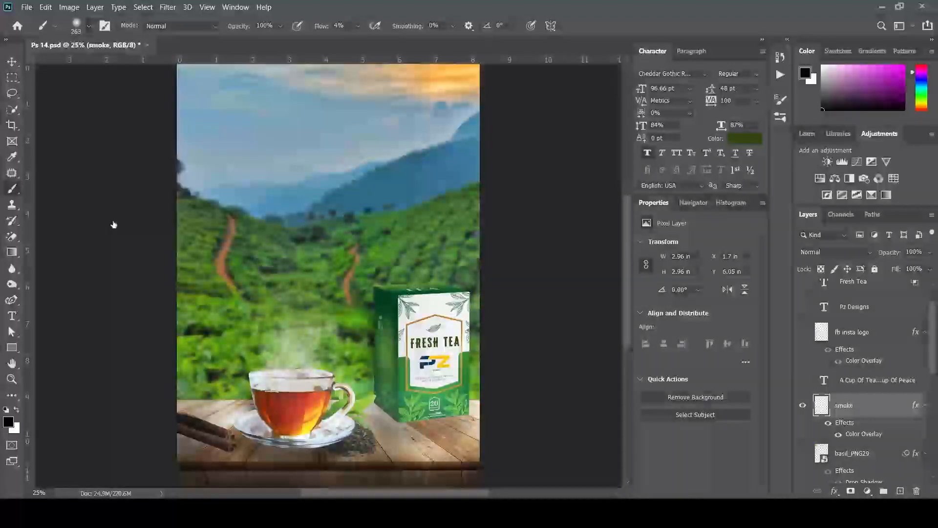
Switch to the 254 px smoke brush tip and try a faint smoke stroke, then undo it
key("bracketright")
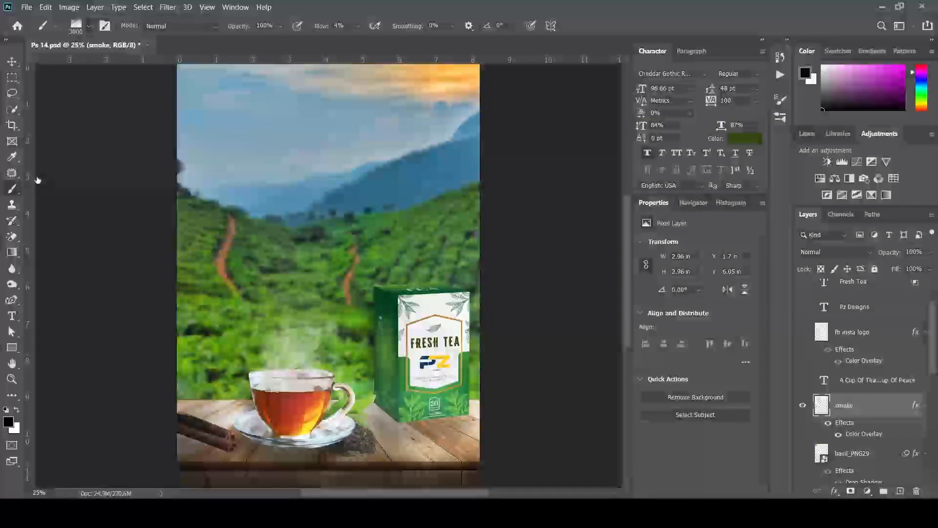
key(".")
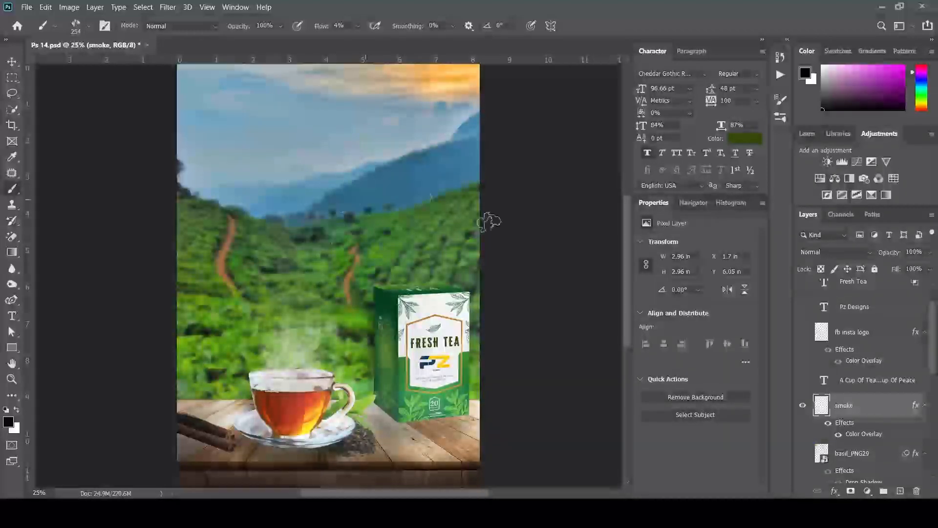
mouse_move(374, 244)
left_mouse_down()
mouse_move(375, 196)
mouse_move(295, 218)
mouse_move(321, 255)
mouse_move(361, 237)
left_mouse_up()
key("ctrl+z")
key("ctrl+z")
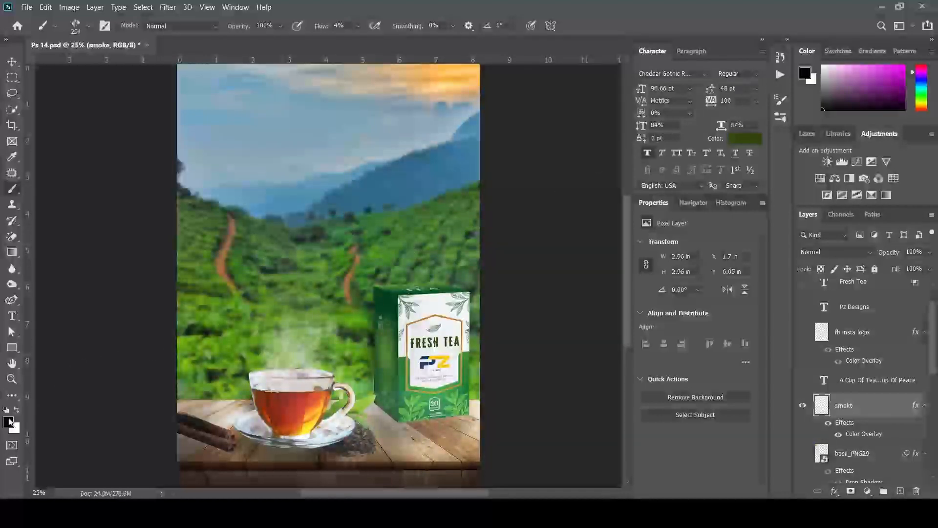
Sample a light grey and brush faint smoke strokes over the hillside, undoing the last one
key("i")
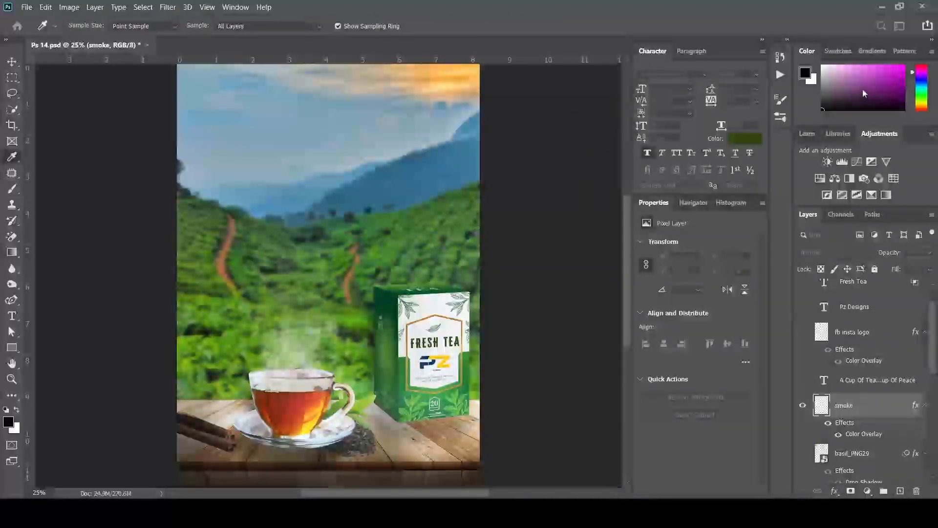
key("b")
left_click(822, 83)
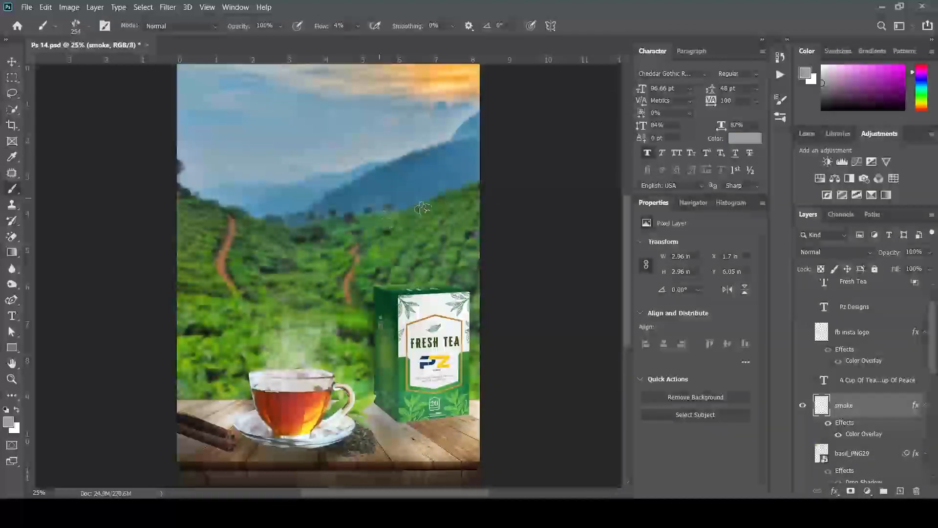
left_click_drag(405, 224, 433, 247)
mouse_move(346, 216)
left_mouse_down()
mouse_move(345, 259)
mouse_move(395, 265)
left_mouse_up()
mouse_move(381, 171)
left_mouse_down()
mouse_move(424, 177)
mouse_move(296, 235)
left_mouse_up()
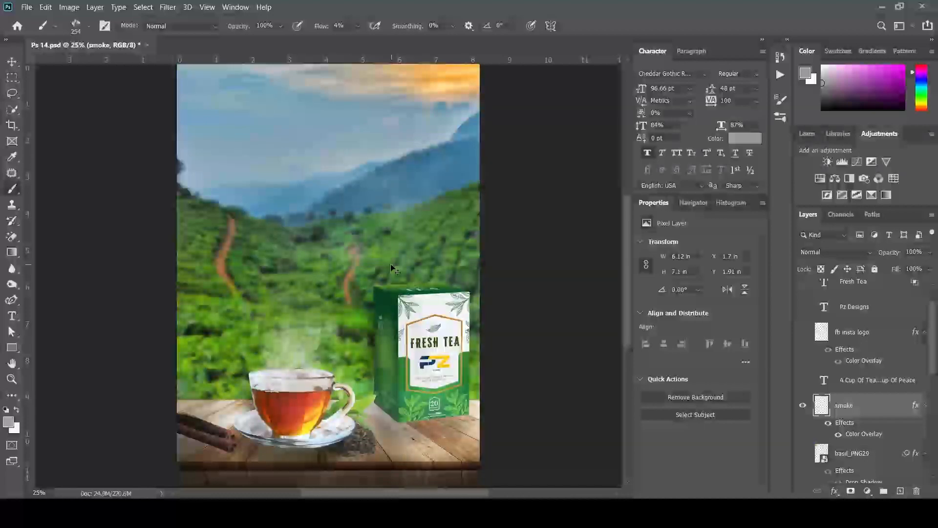
key("ctrl+z")
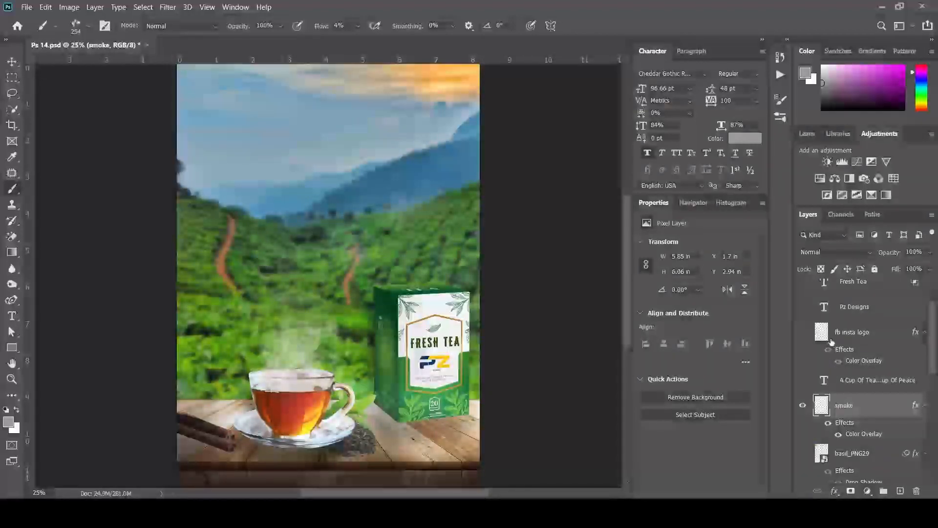
Turn on the basil leaf in the top-left corner and select the basil_PNG29 layer
left_click(802, 454)
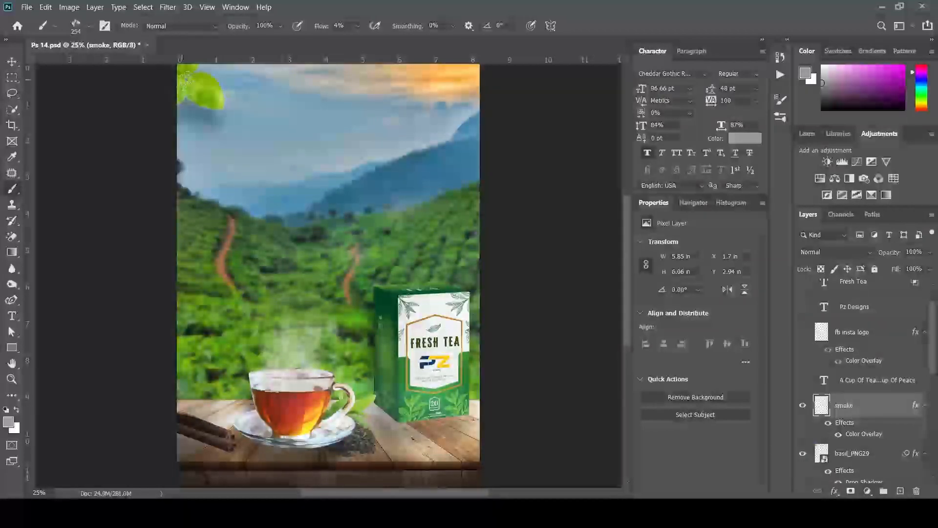
left_click(12, 61)
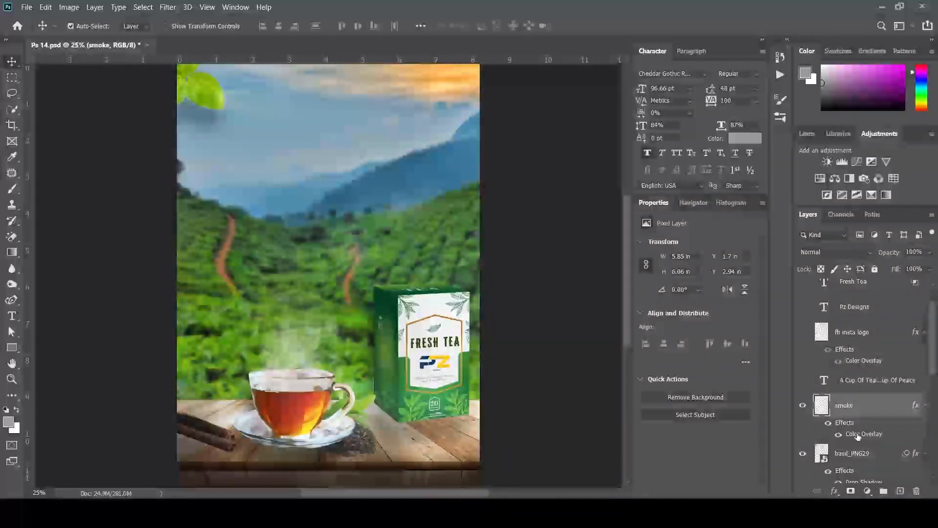
key("h")
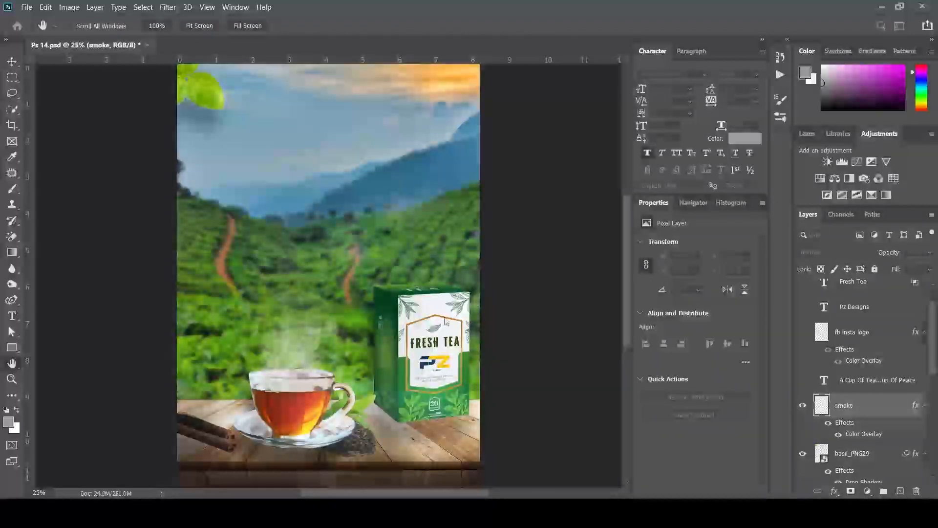
key("v")
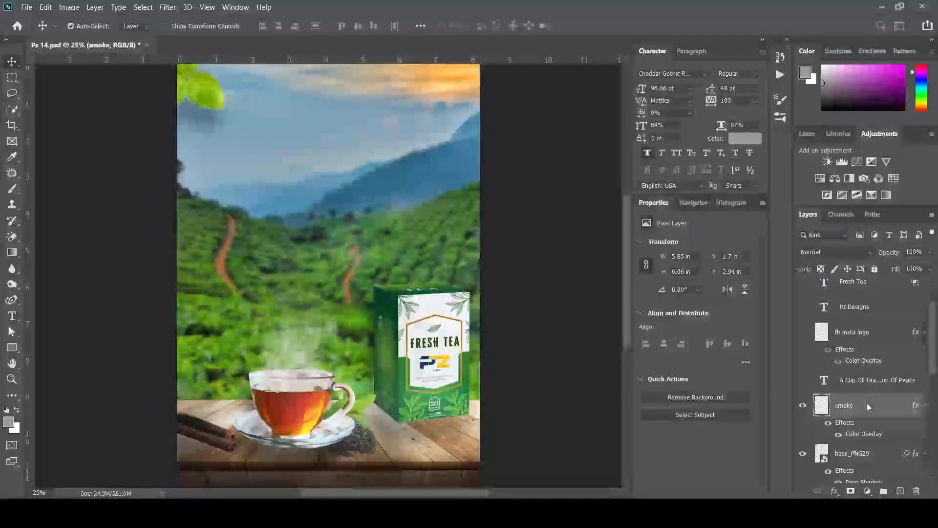
scroll(865, 433, "down", 1)
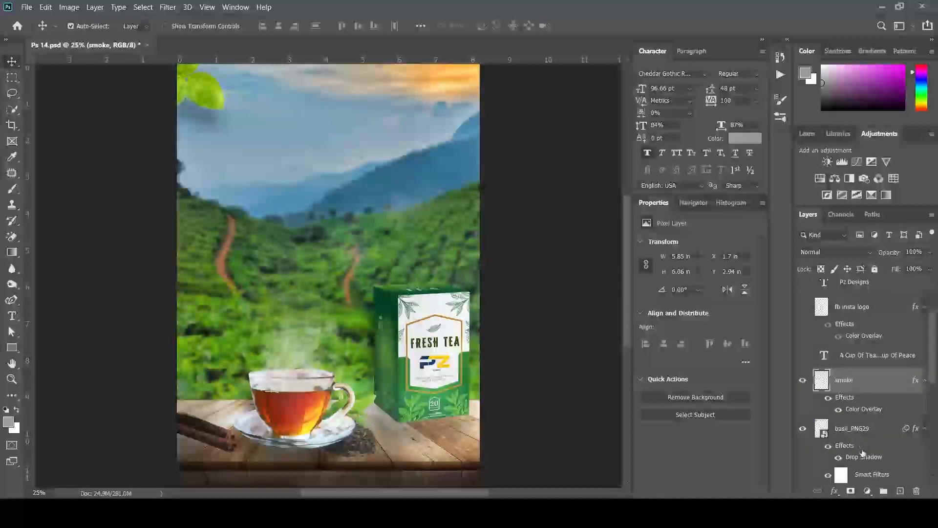
left_click(855, 428)
scroll(841, 382, "down", 1)
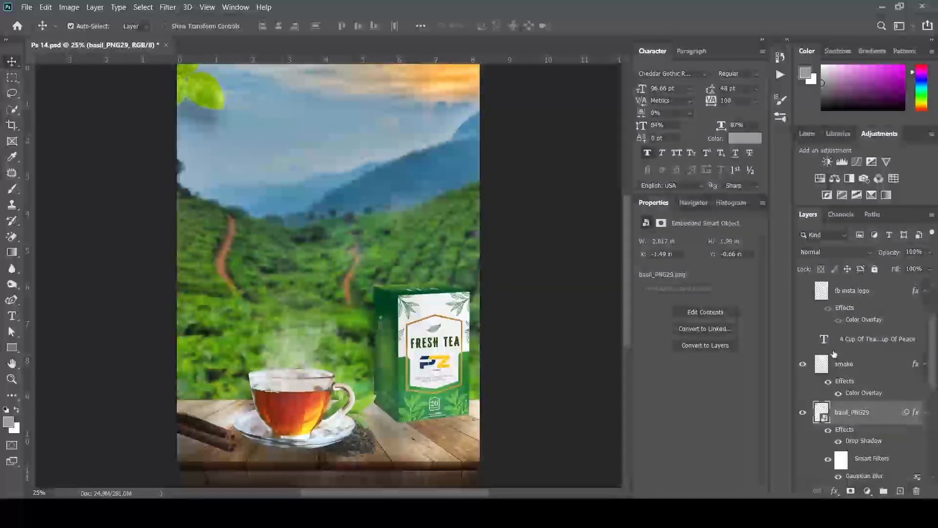
scroll(863, 386, "down", 2)
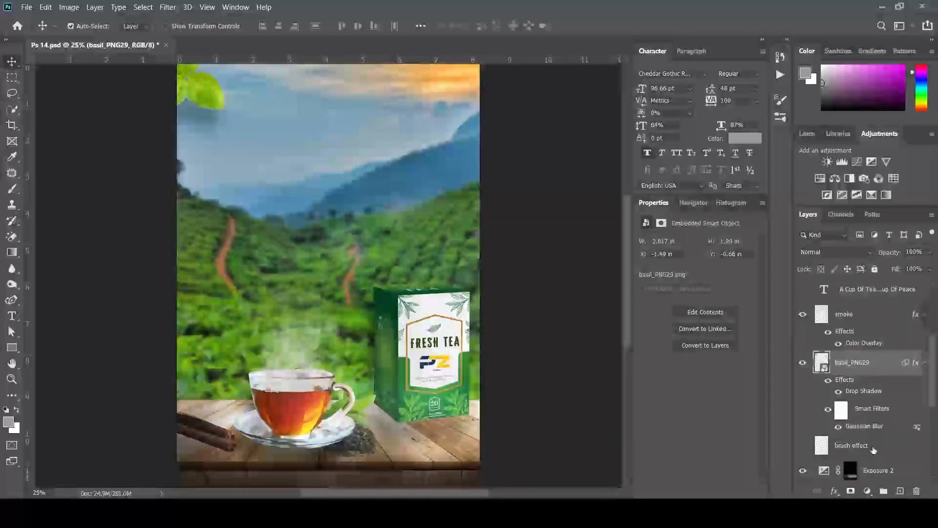
Review the basil leaf's Drop Shadow settings and select its Smart Filters mask
double_click(861, 391)
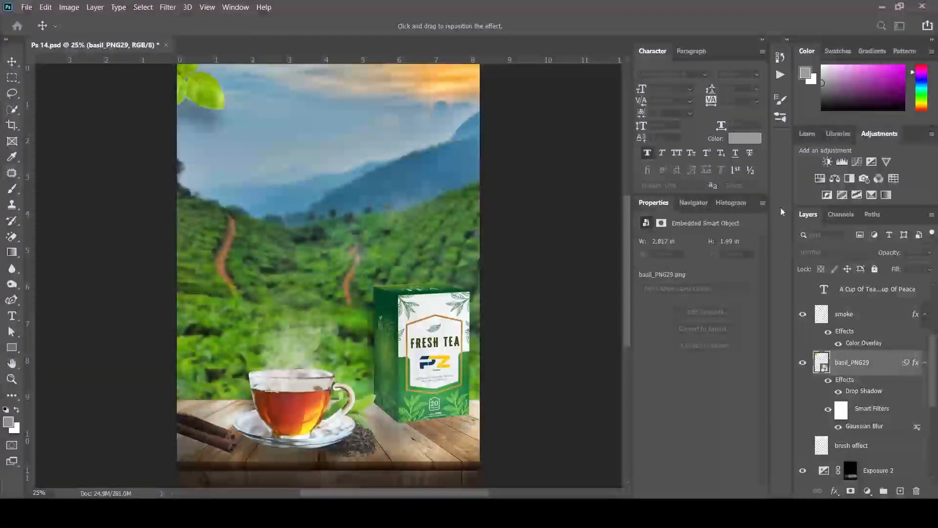
key("Return")
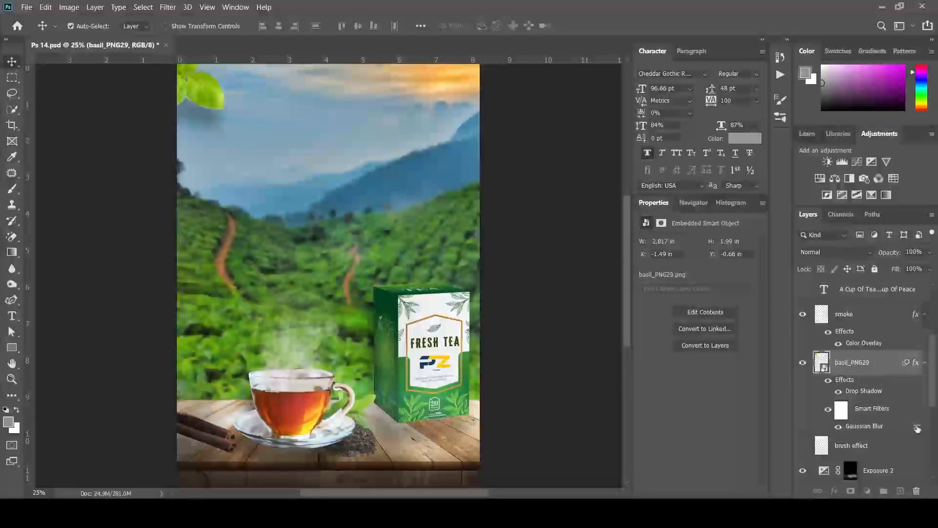
left_click(844, 413)
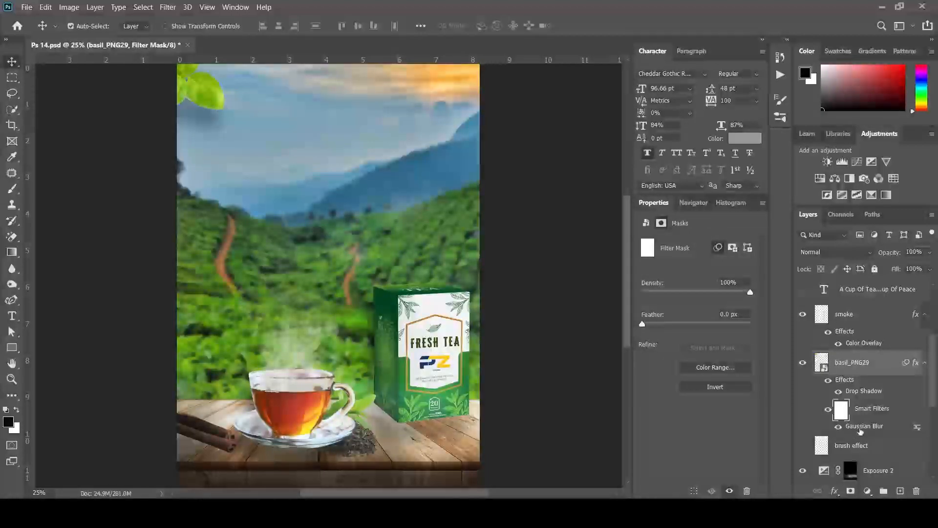
key("space")
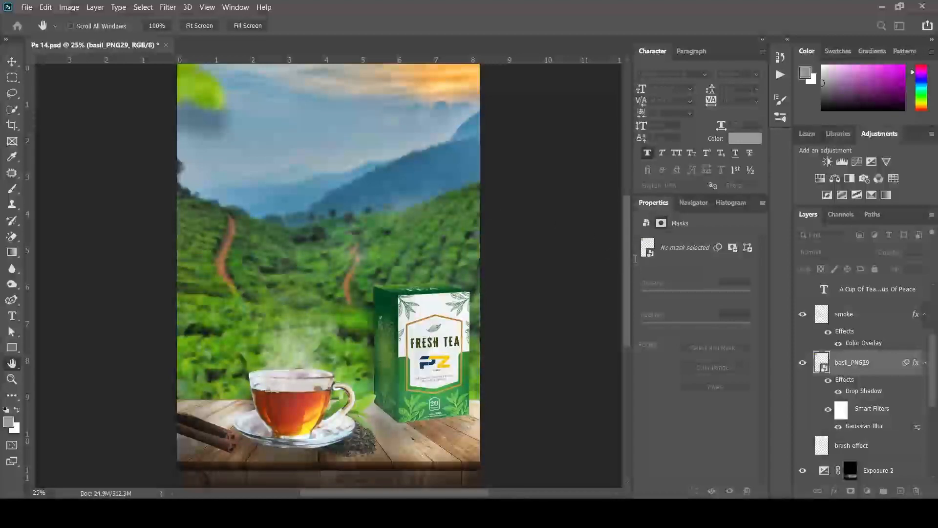
key("ctrl+z")
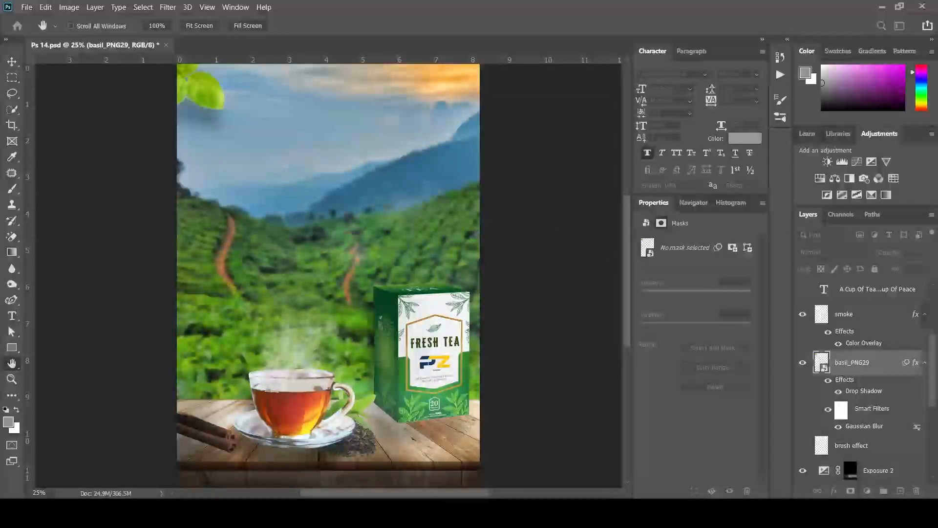
key("v")
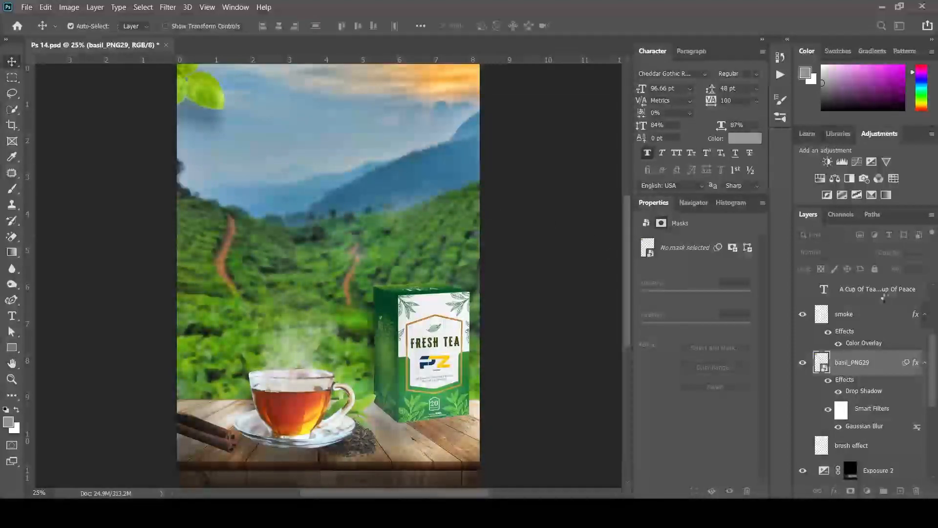
scroll(864, 367, "up", 1)
scroll(864, 367, "up", 3)
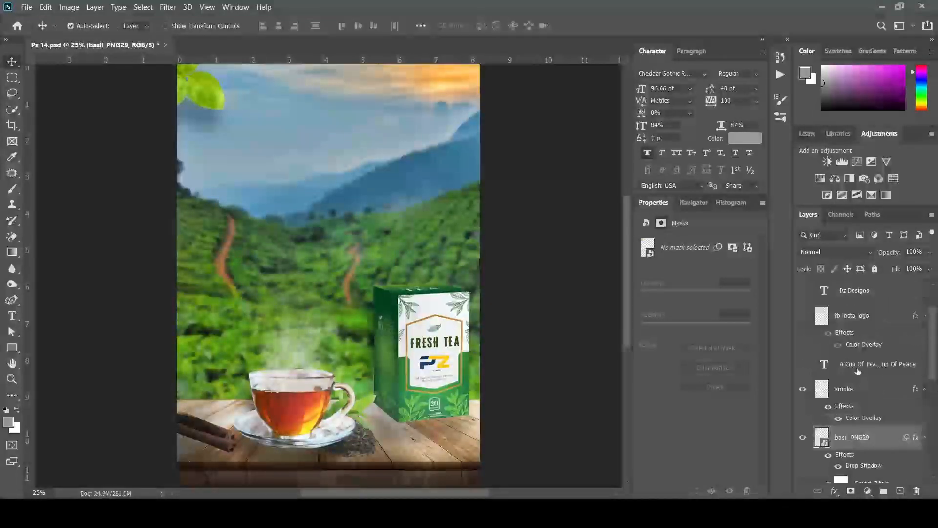
Make the extra fog haze and the white brush-stroke banner layers visible
left_click(803, 290)
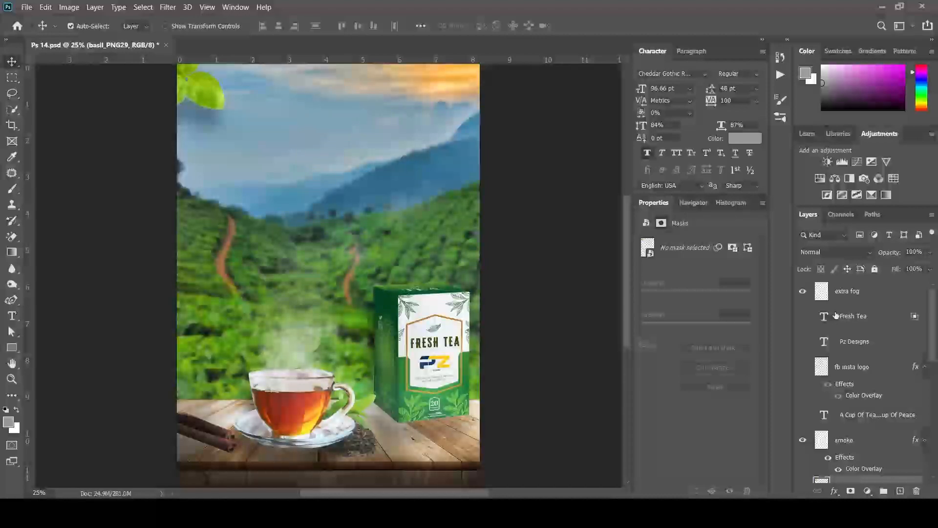
scroll(836, 331, "down", 5)
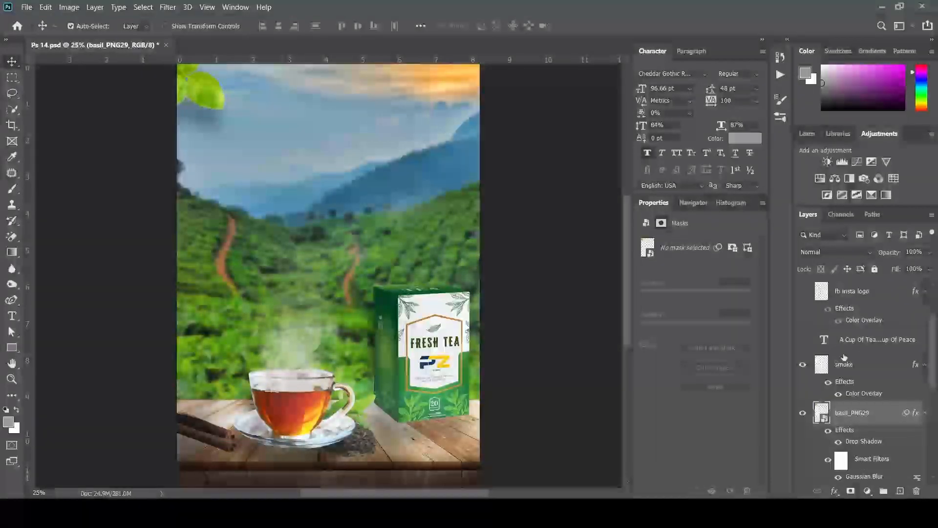
scroll(858, 389, "down", 5)
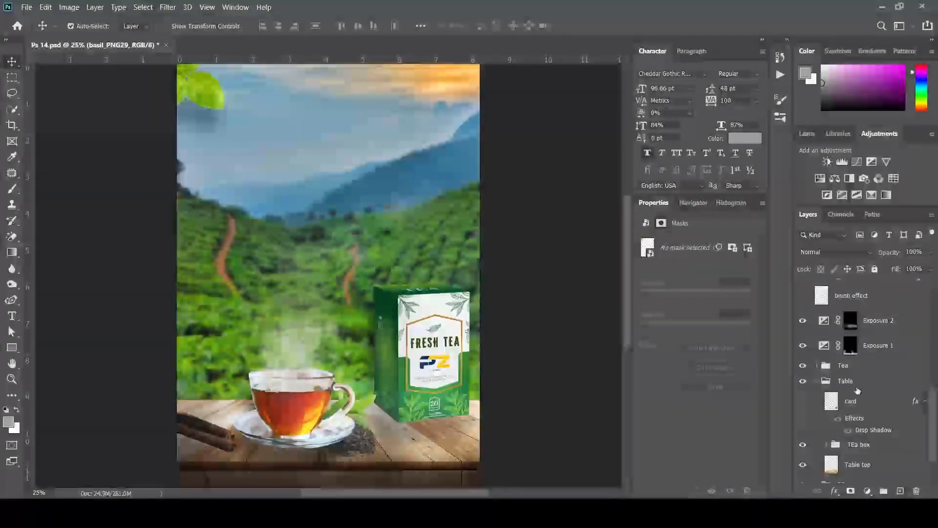
scroll(857, 390, "up", 4)
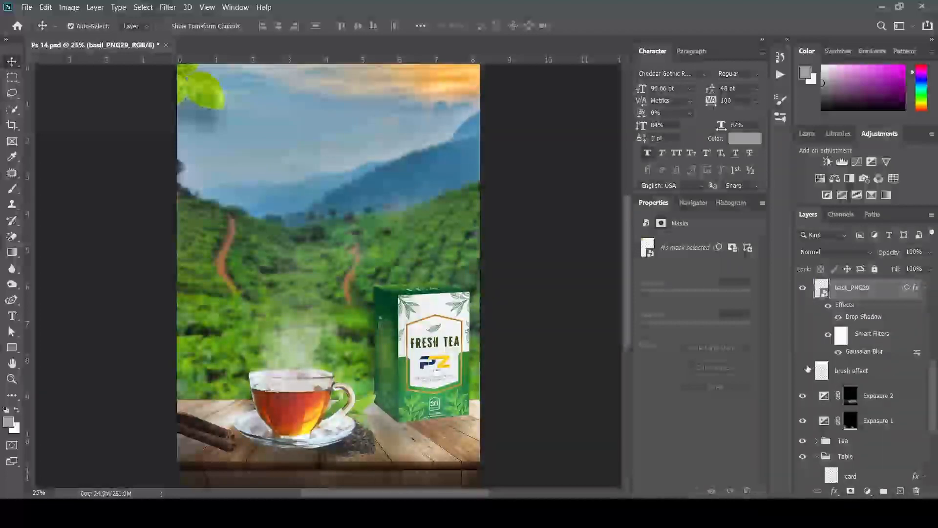
left_click(803, 372)
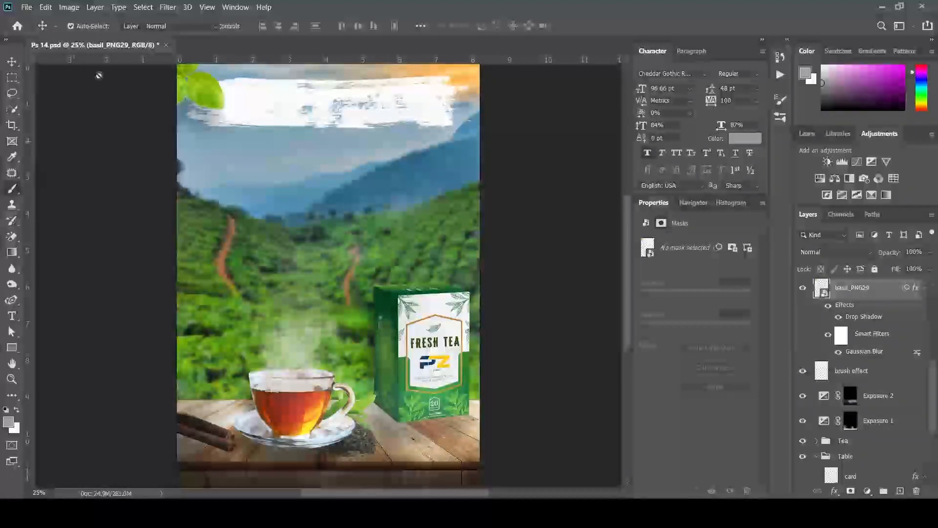
key("b")
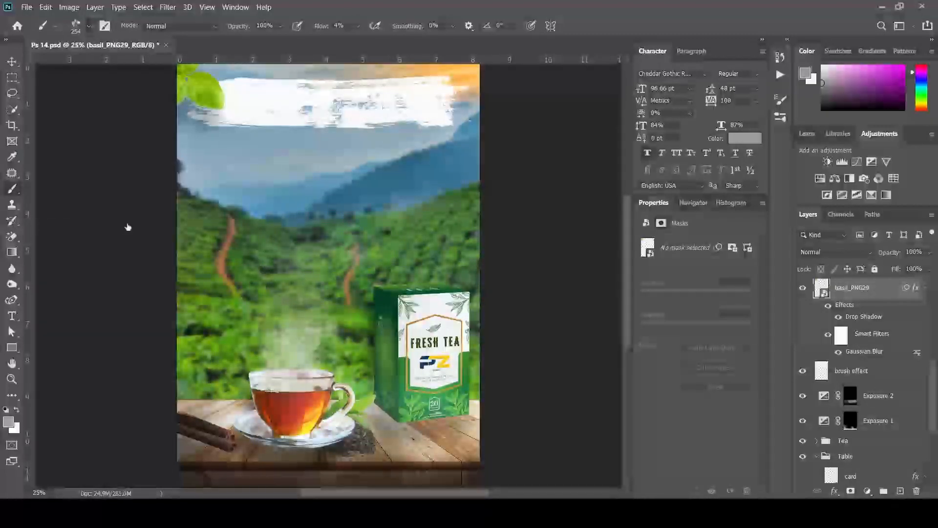
key("bracketright")
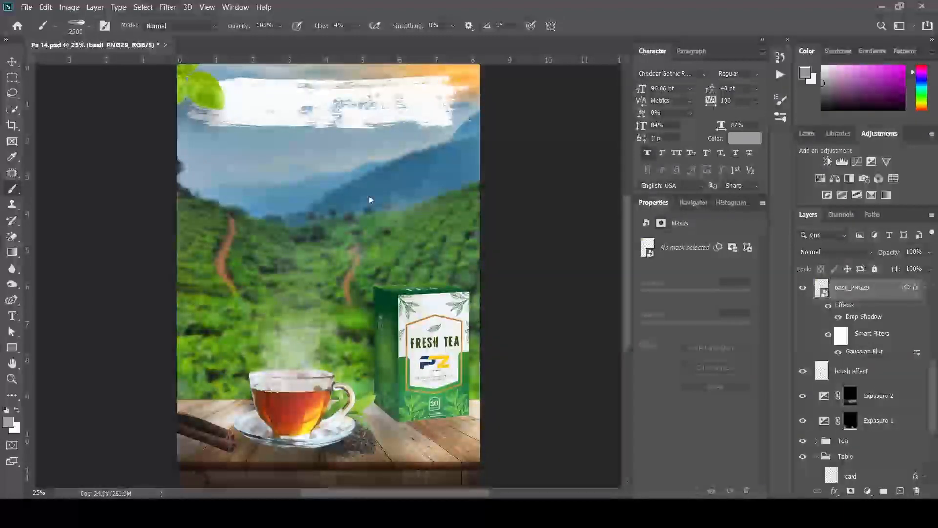
key("alt+bracketleft")
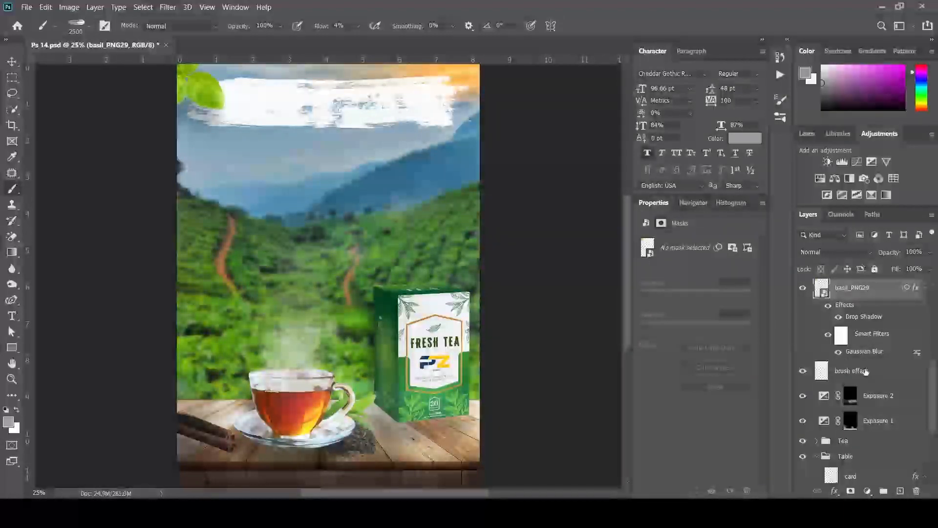
mouse_move(330, 202)
left_mouse_down()
mouse_move(330, 151)
mouse_move(332, 247)
left_mouse_up()
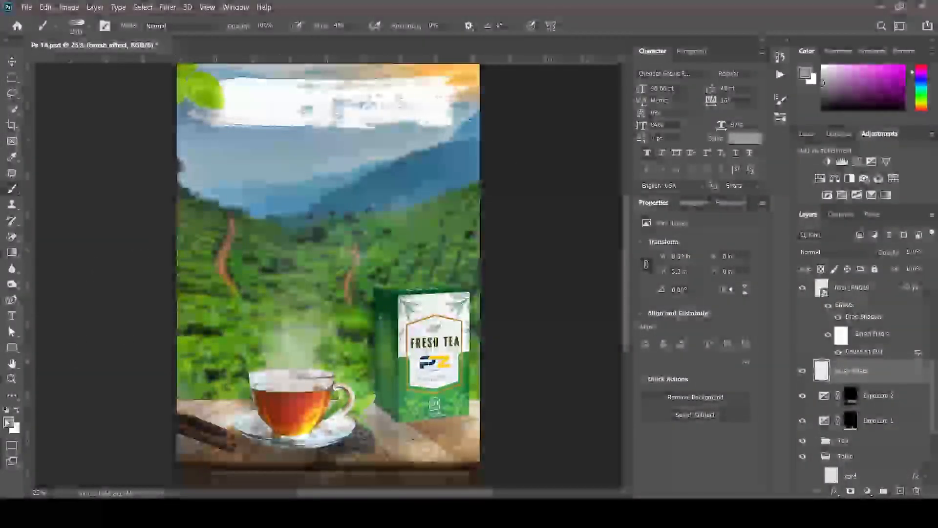
key("i")
left_click(827, 65)
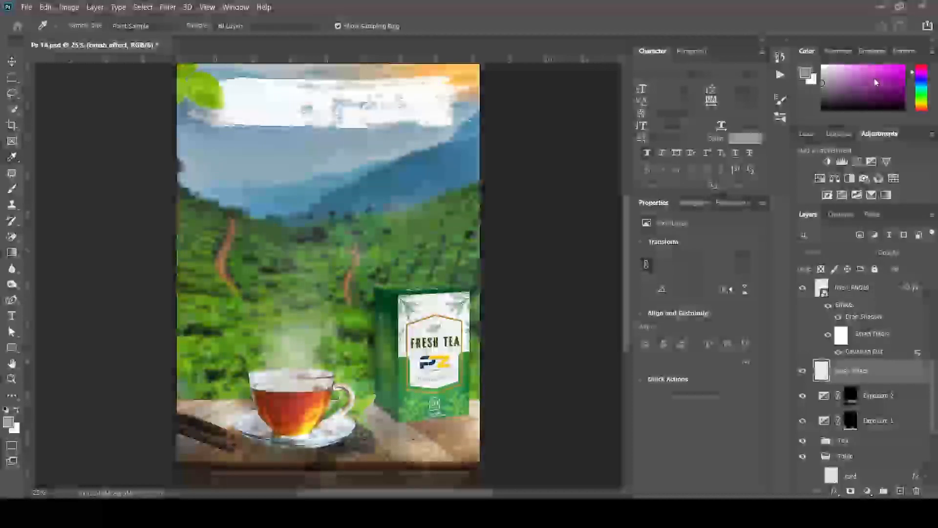
key("b")
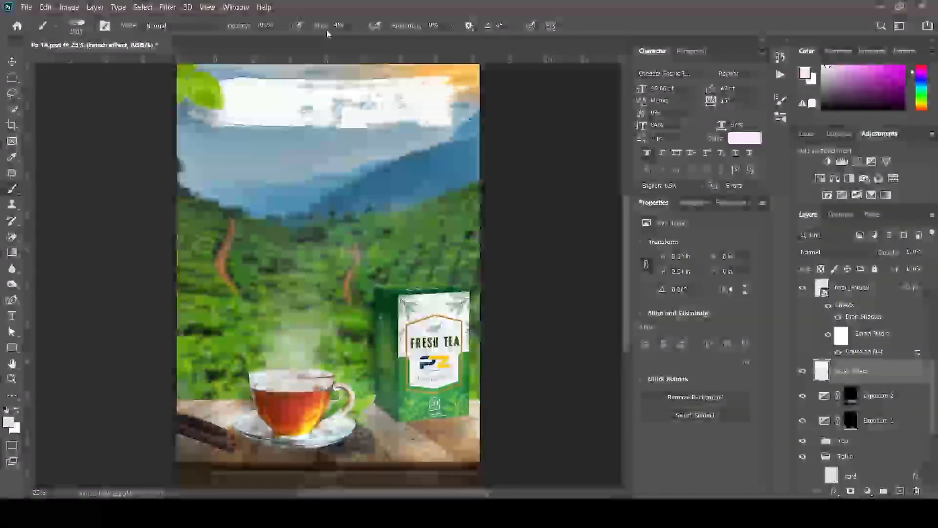
key("shift+0")
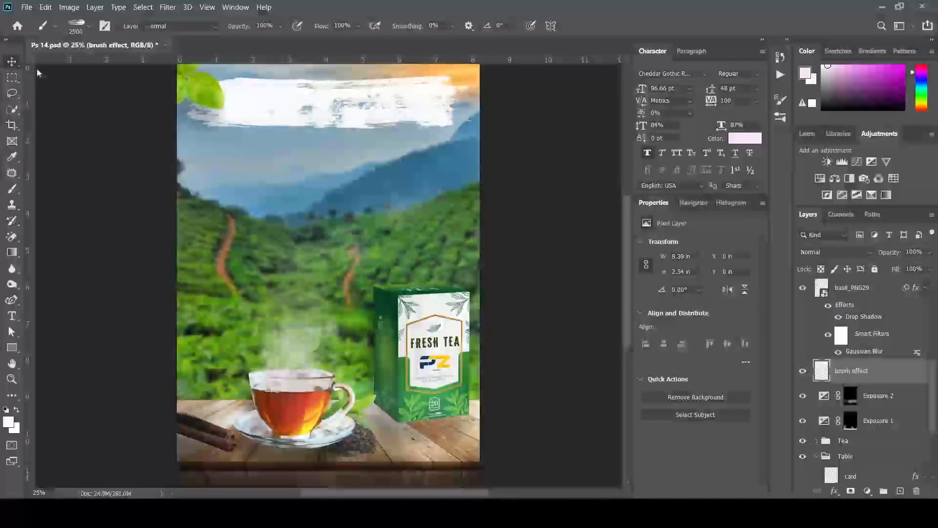
key("v")
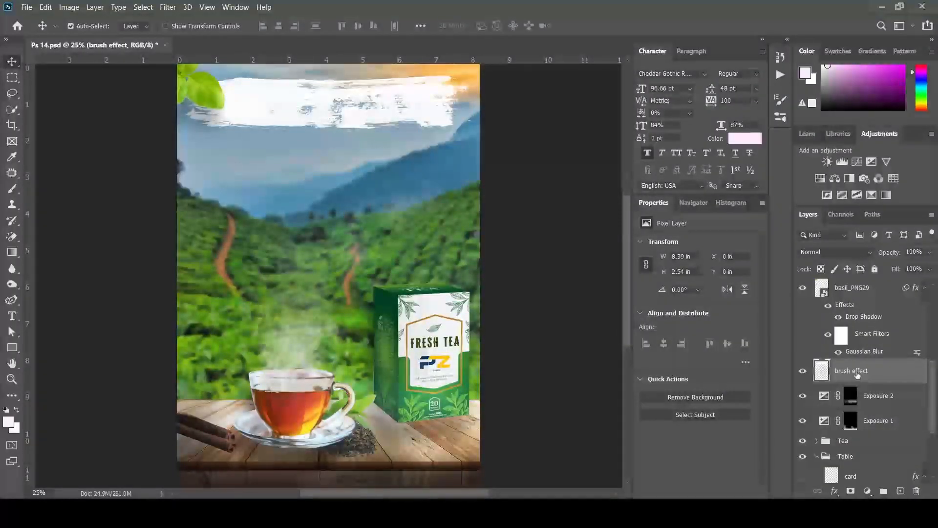
Turn on the card layer's cardamom pods, select it, and review its Layer Style
scroll(864, 387, "down", 2)
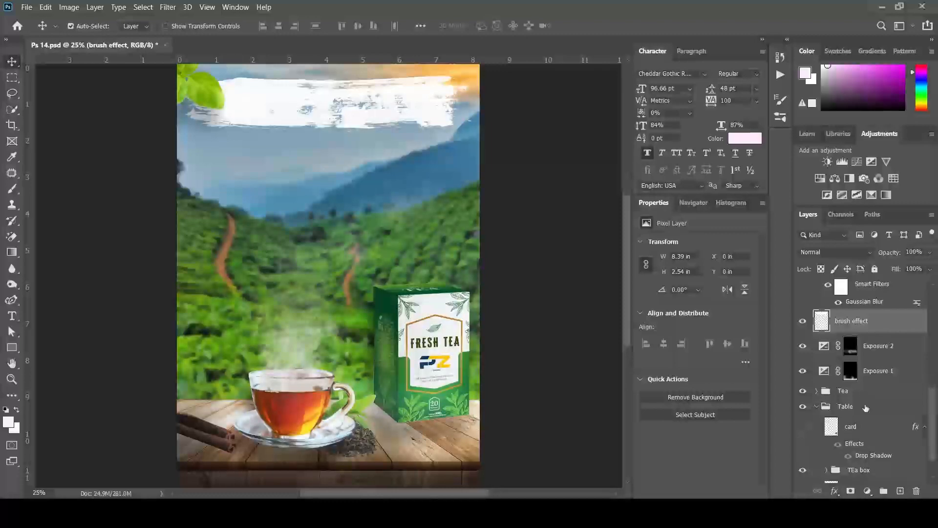
scroll(865, 407, "down", 2)
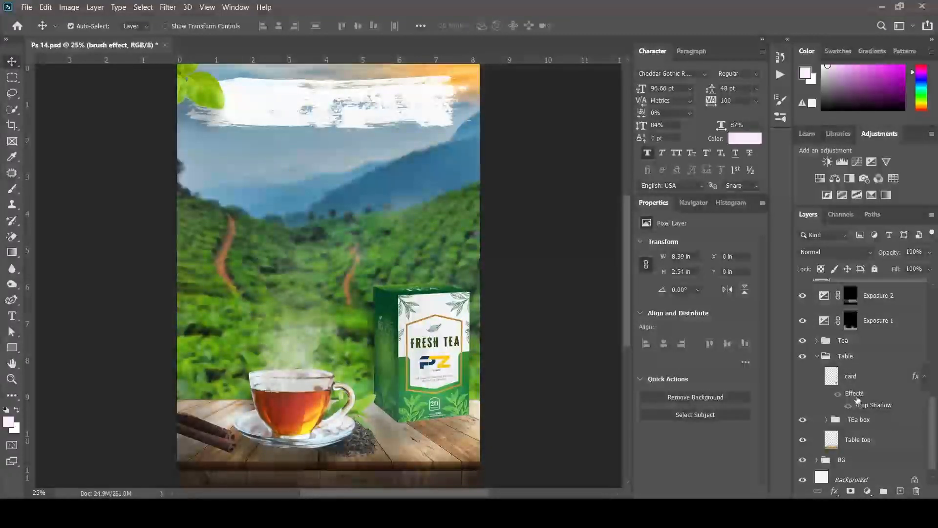
left_click(803, 377)
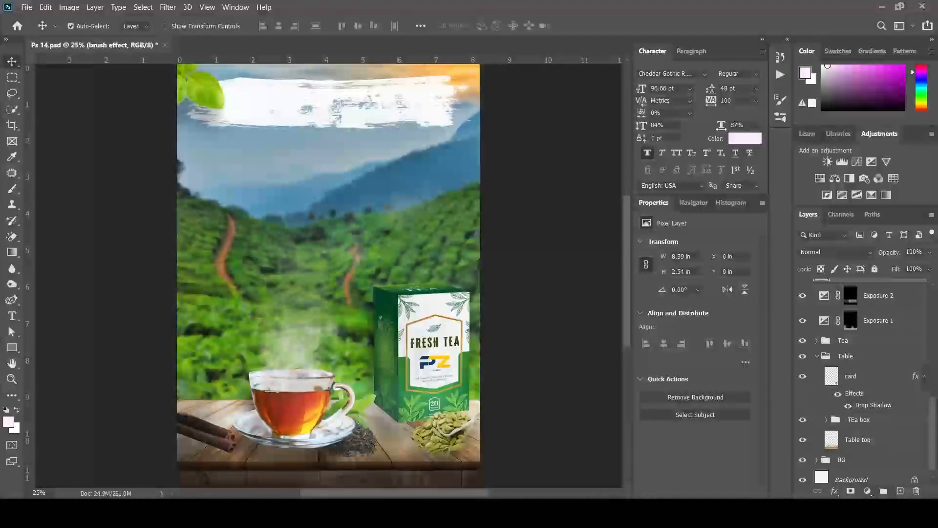
left_click(866, 405)
double_click(865, 405)
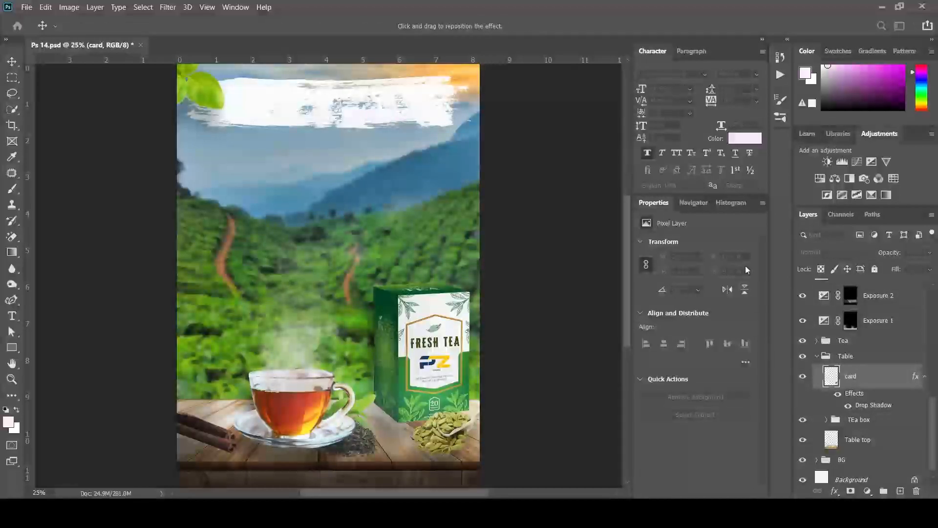
left_click(896, 99)
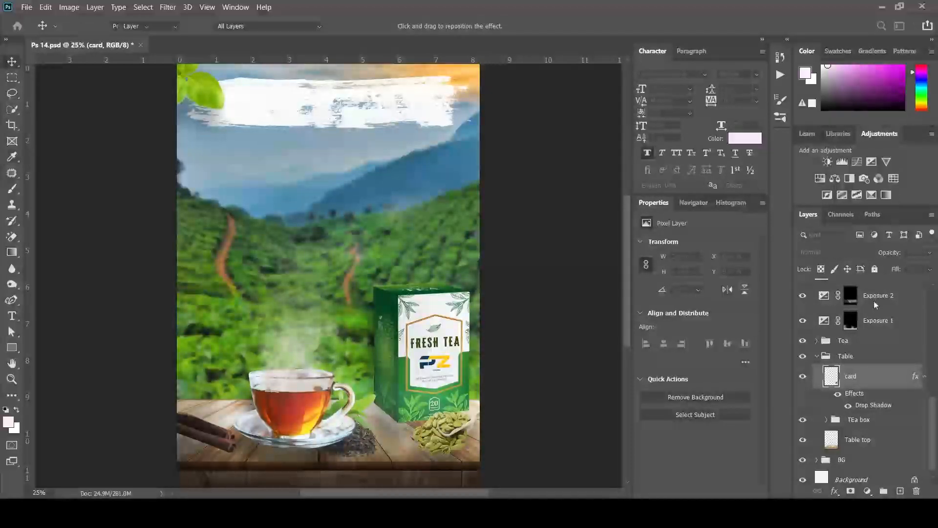
scroll(874, 415, "up", 2)
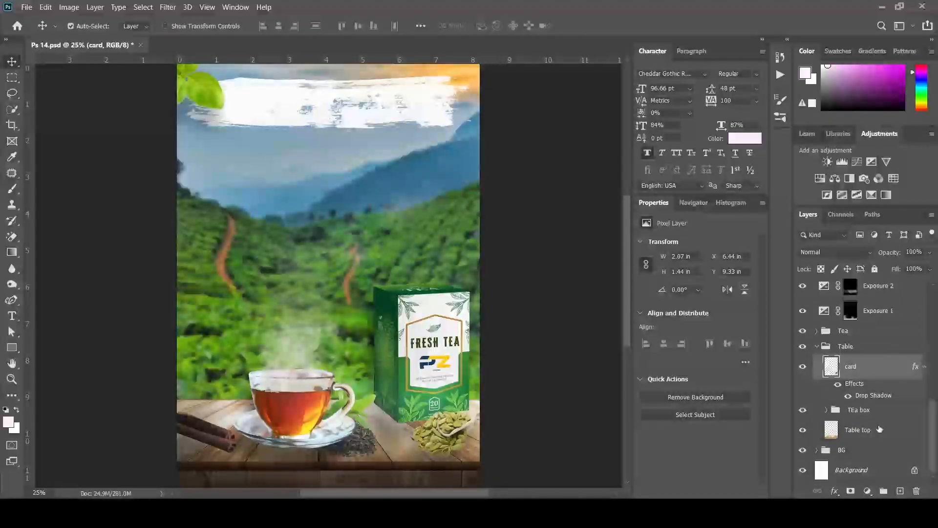
scroll(879, 428, "up", 5)
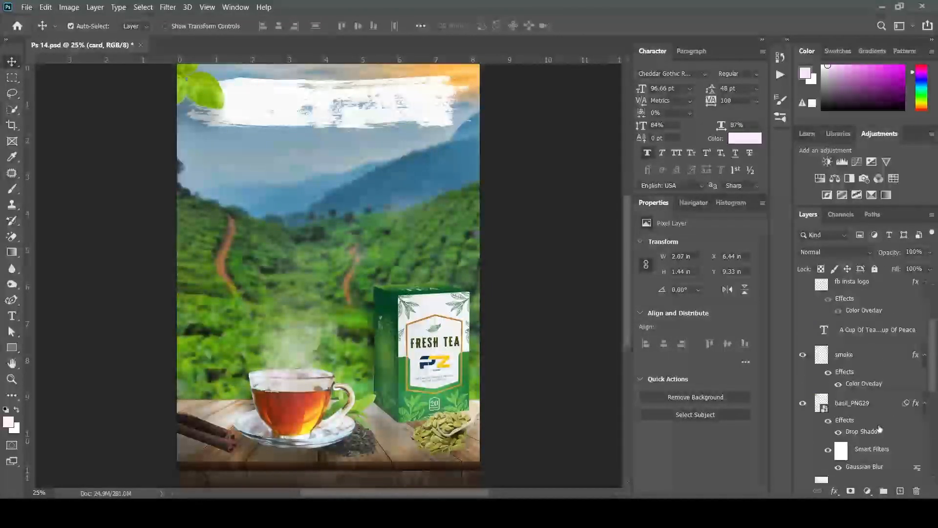
scroll(833, 345, "up", 3)
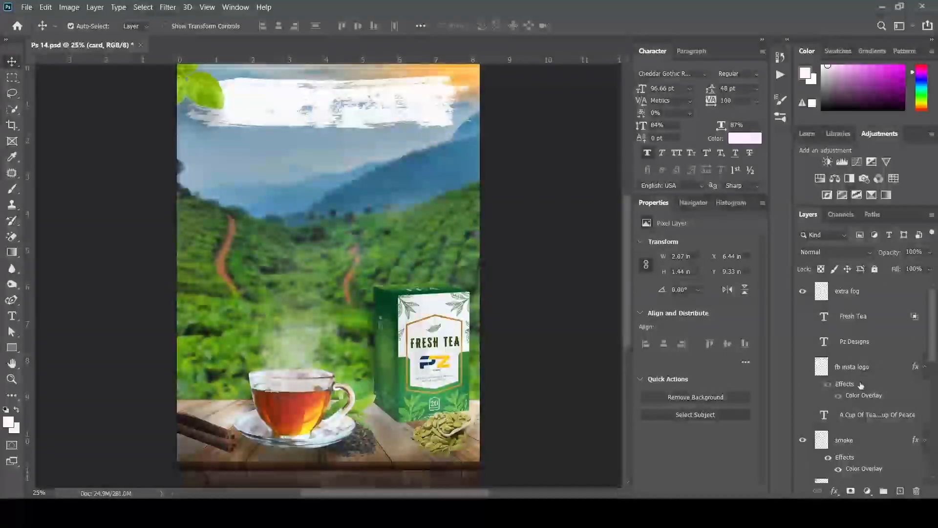
Make the Fresh Tea headline layer visible, then select the A Cup Of Tea layer
left_click(803, 317)
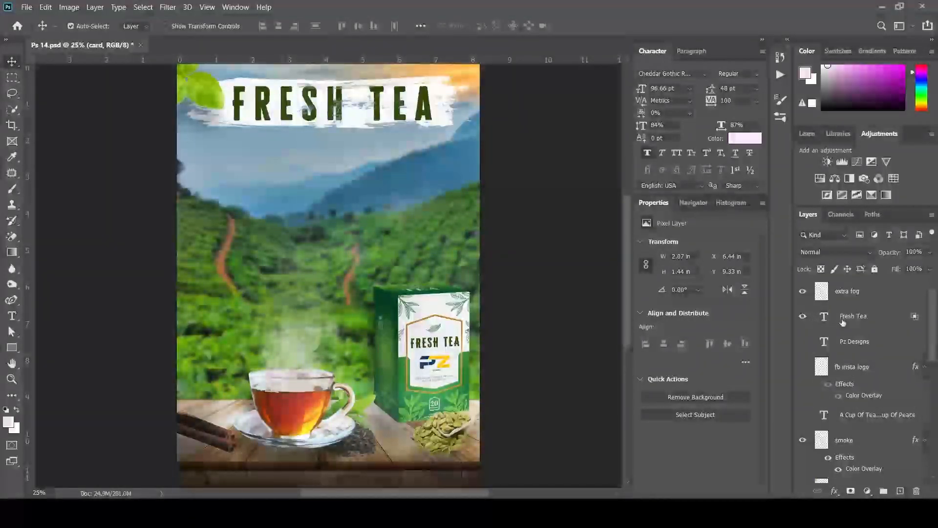
left_click(833, 316)
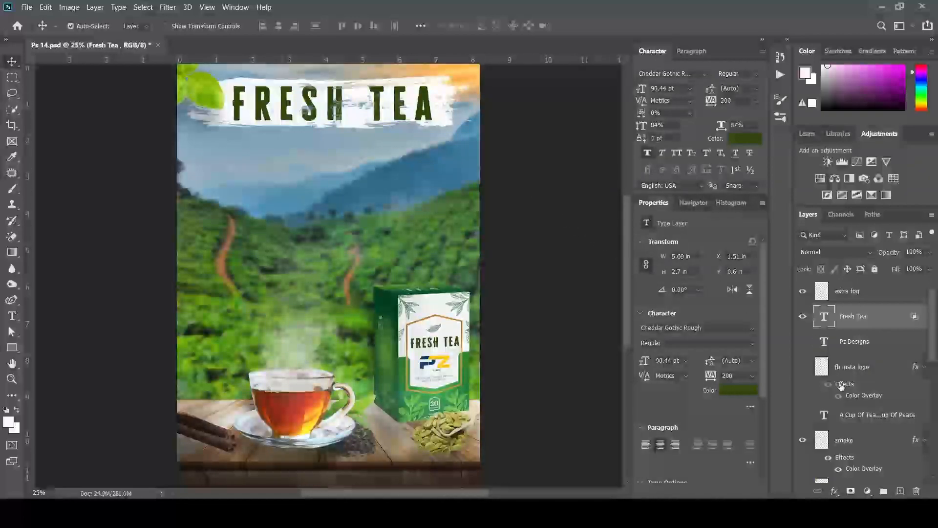
left_click(865, 422)
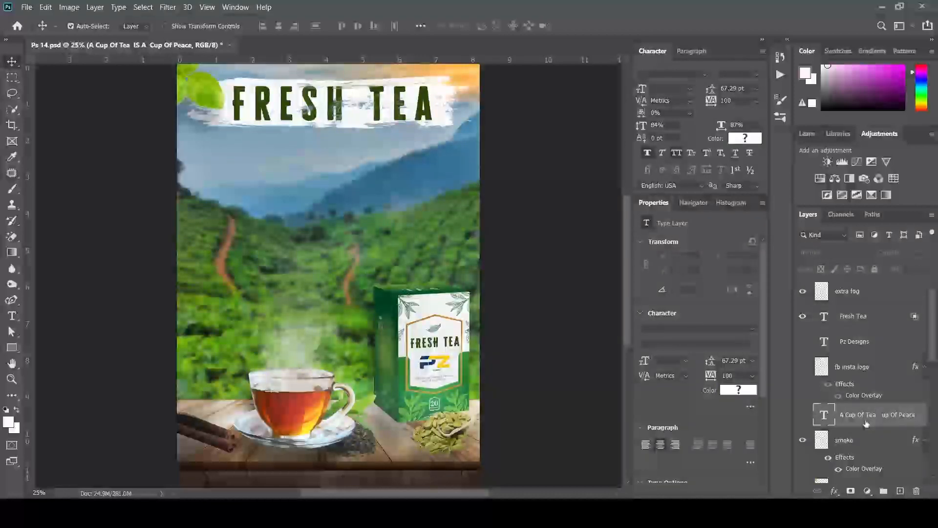
Turn on the A Cup Of Tea slogan layer and the fb insta logo layer
left_click(802, 416)
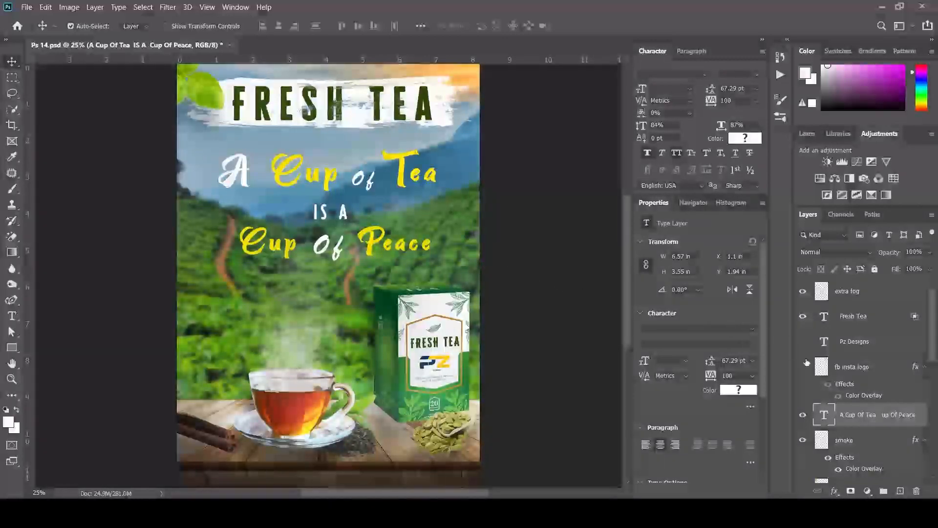
scroll(866, 364, "down", 6)
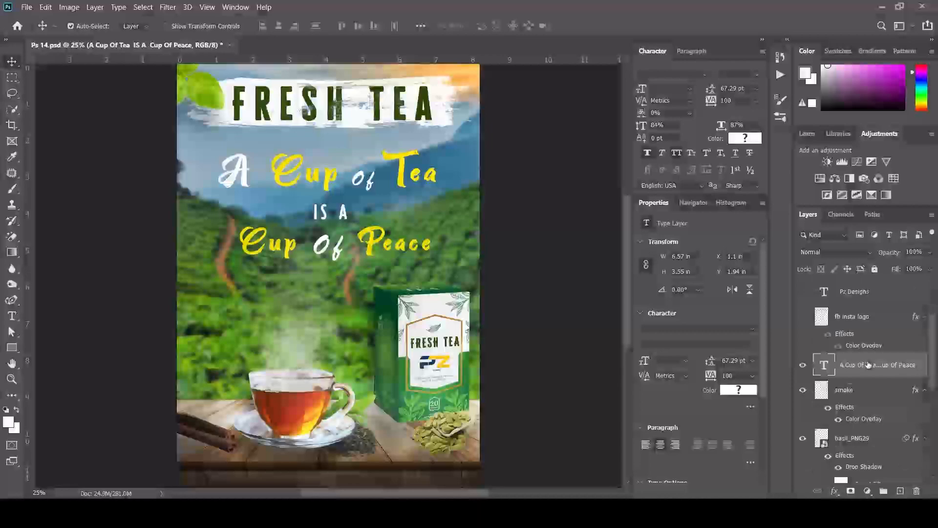
scroll(868, 365, "down", 5)
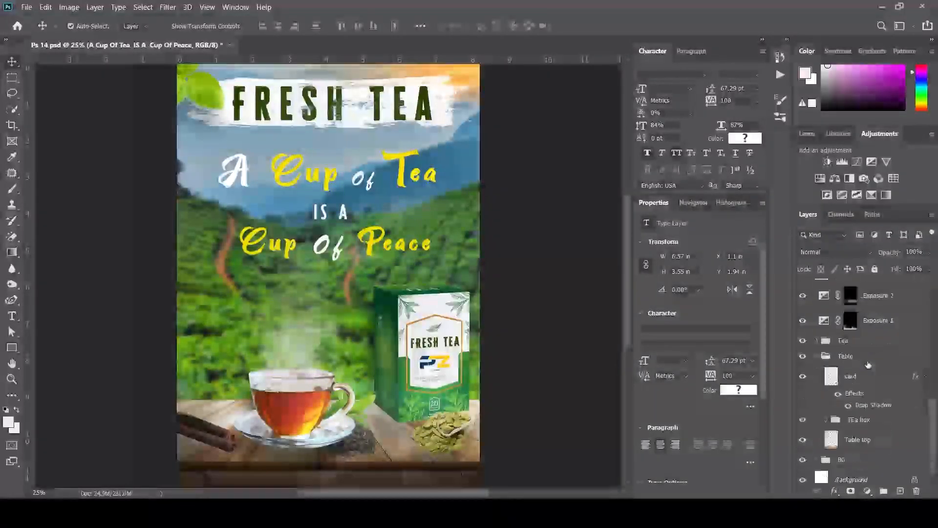
scroll(869, 365, "up", 4)
scroll(867, 364, "up", 7)
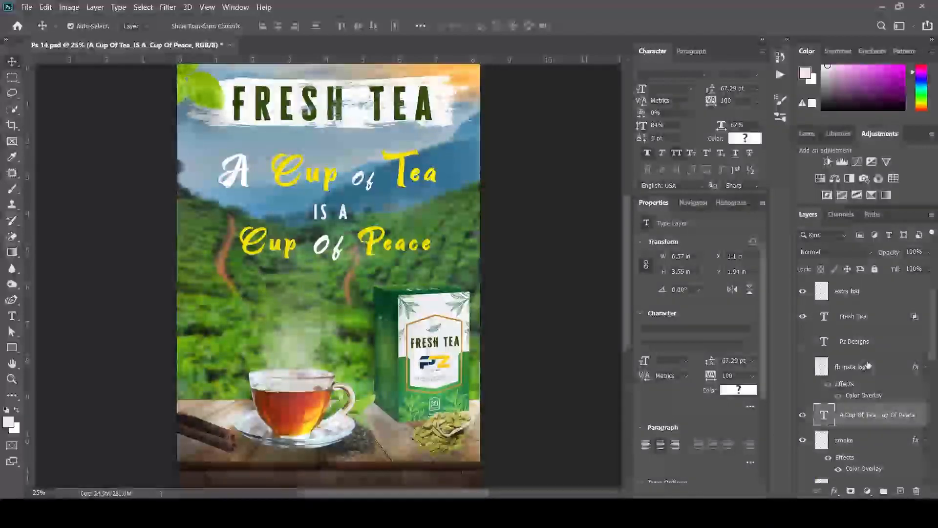
left_click(802, 367)
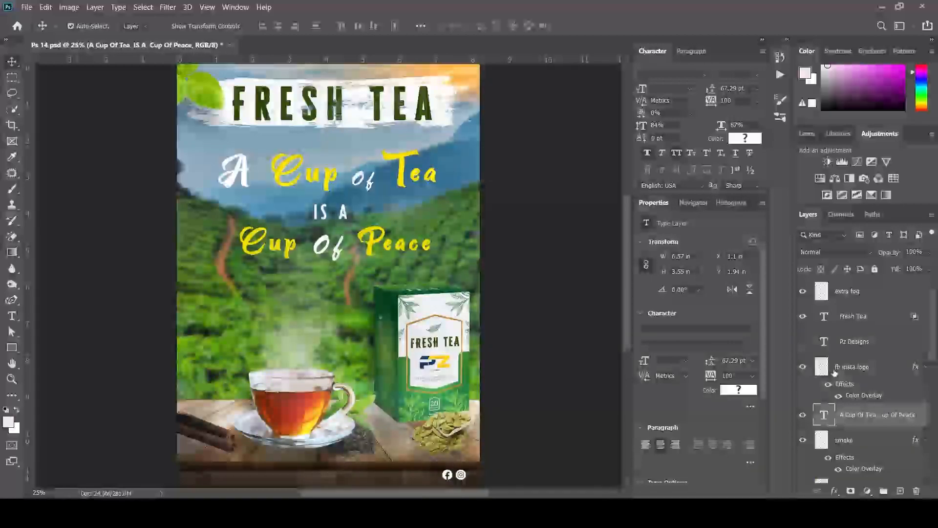
Make the Pz Designs footer layer visible and select it
left_click(802, 342)
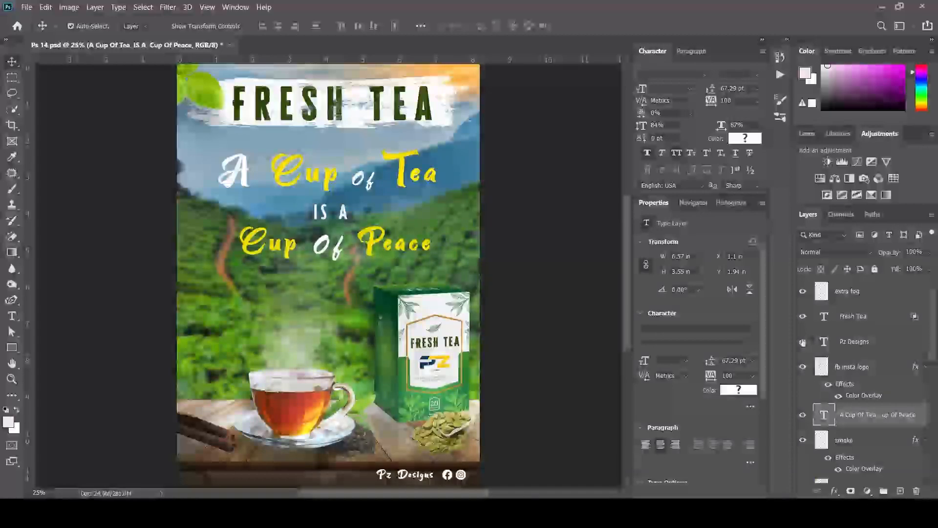
left_click(865, 342)
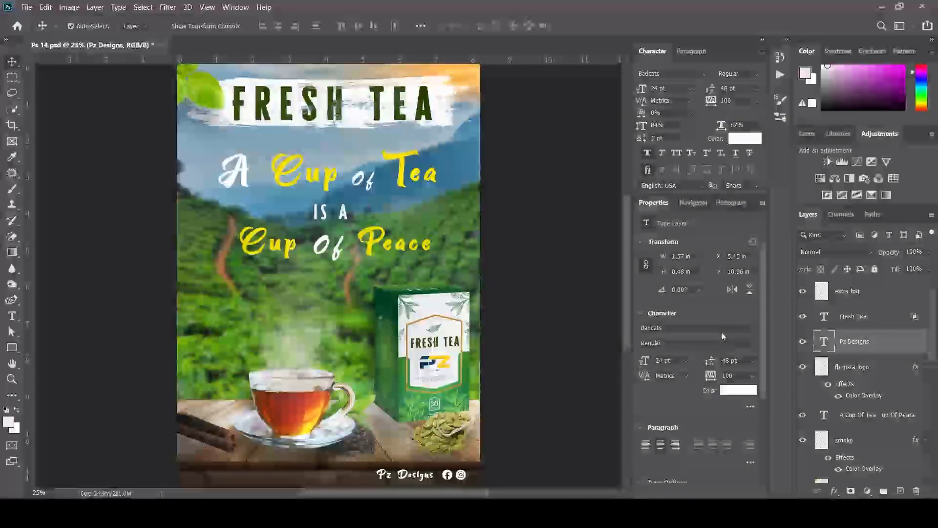